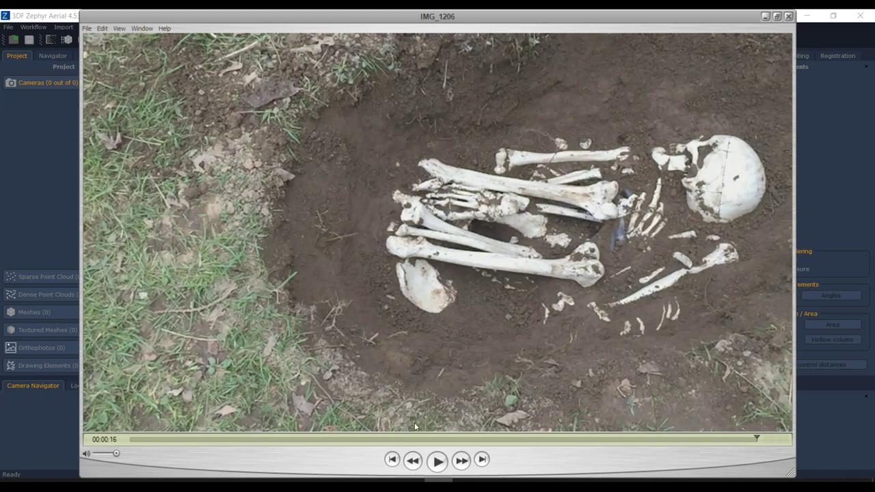
# Step: Play the IMG_1206 grave video twice in QuickTime Player, then close the player with Alt+F4
pyautogui.click(438, 461)
pyautogui.click(438, 460)
pyautogui.hotkey('alt', 'F4')
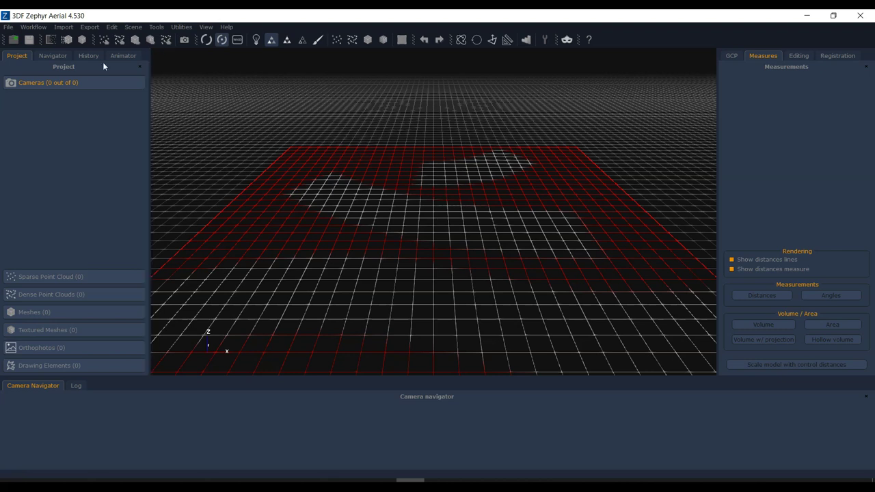
# Step: Start a new project, advance to the wizard's Photos page, and bring the grave video forward
pyautogui.click(34, 27)
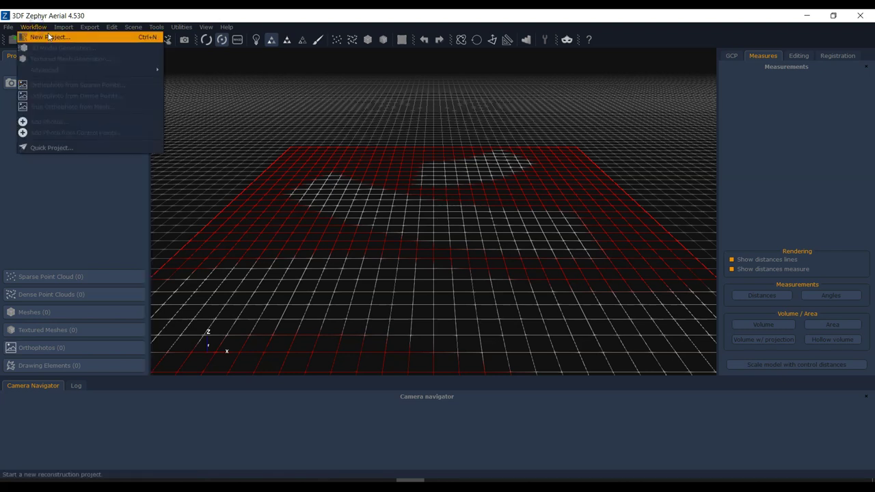
pyautogui.click(50, 38)
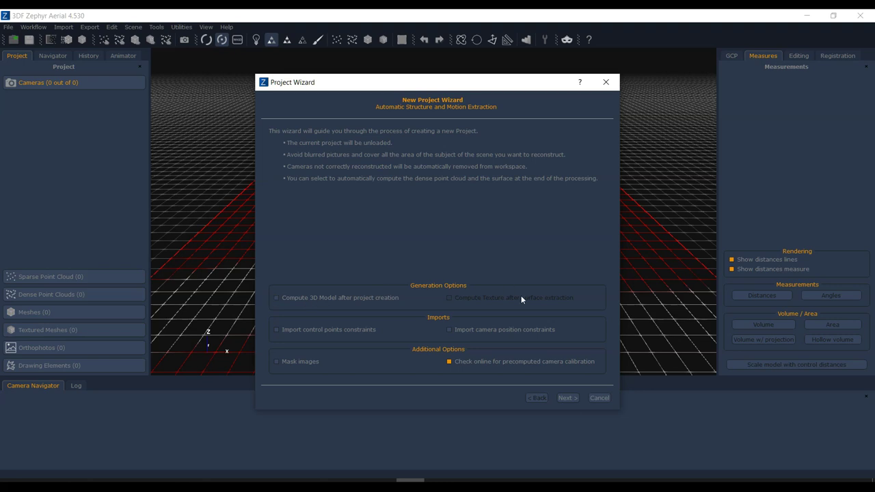
pyautogui.click(567, 398)
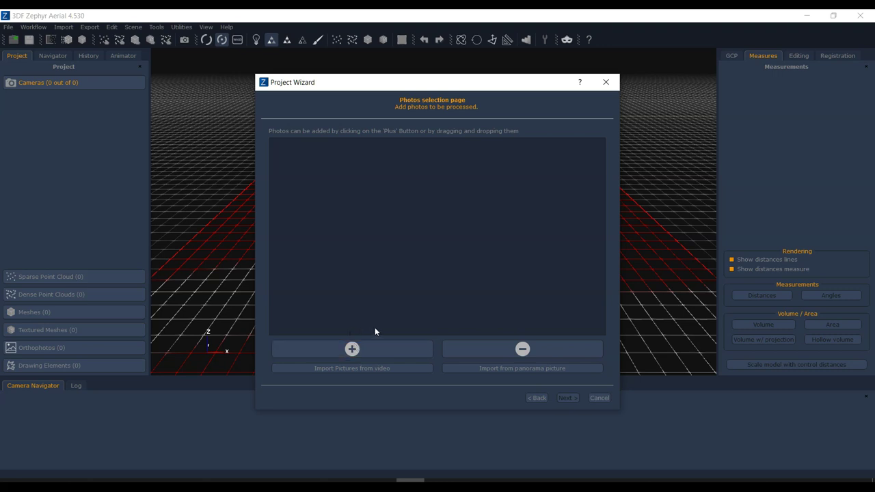
pyautogui.click(431, 487)
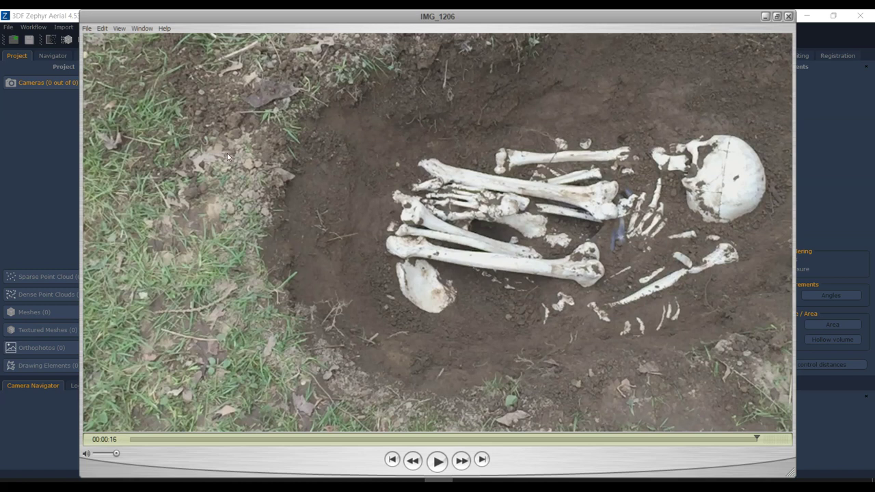
# Step: Confirm QuickTime's image-sequence export is set to 4 frames per second, then cancel the export
pyautogui.click(86, 29)
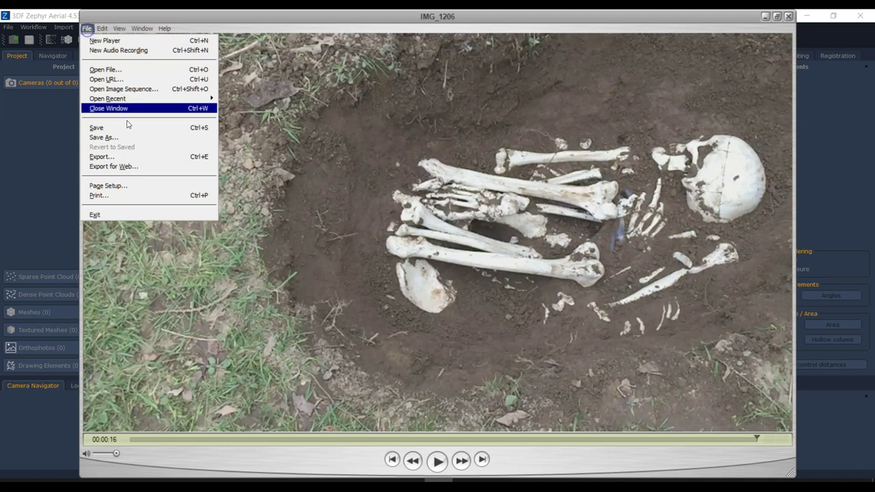
pyautogui.click(146, 158)
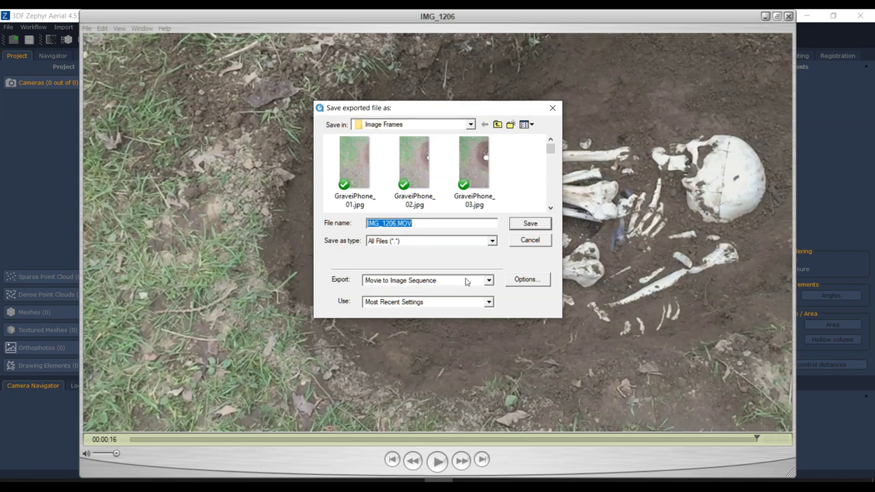
pyautogui.click(526, 279)
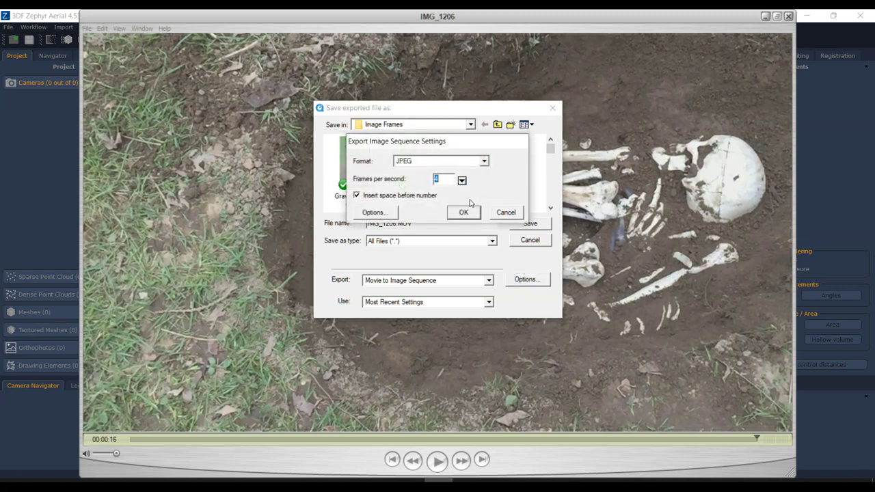
pyautogui.click(451, 179)
pyautogui.click(435, 177)
pyautogui.click(462, 180)
pyautogui.click(437, 179)
pyautogui.click(506, 214)
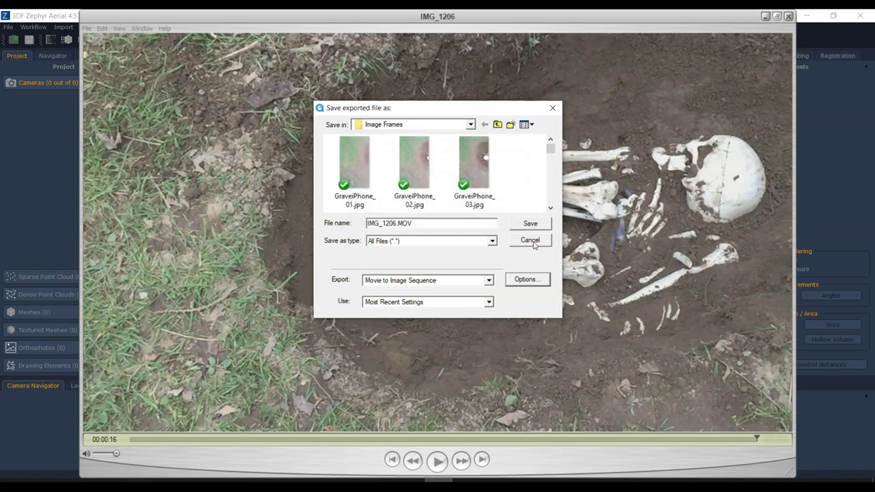
pyautogui.click(530, 240)
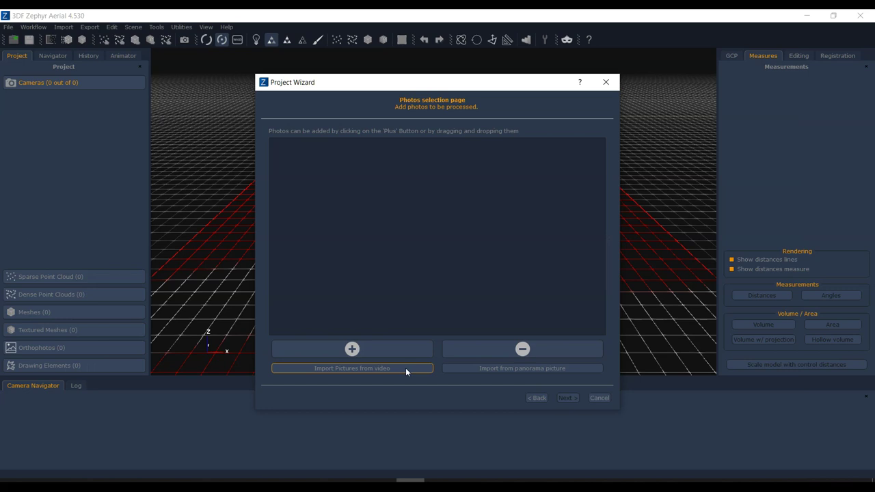
# Step: Choose Import Pictures from video and load IMG_1206.MOV from Desktop > Grave iPhone Slow Motion
pyautogui.click(405, 368)
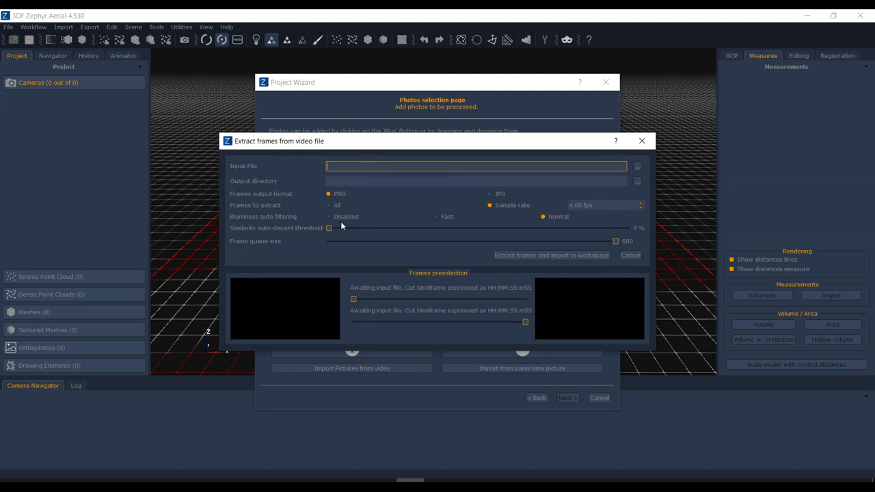
pyautogui.click(637, 167)
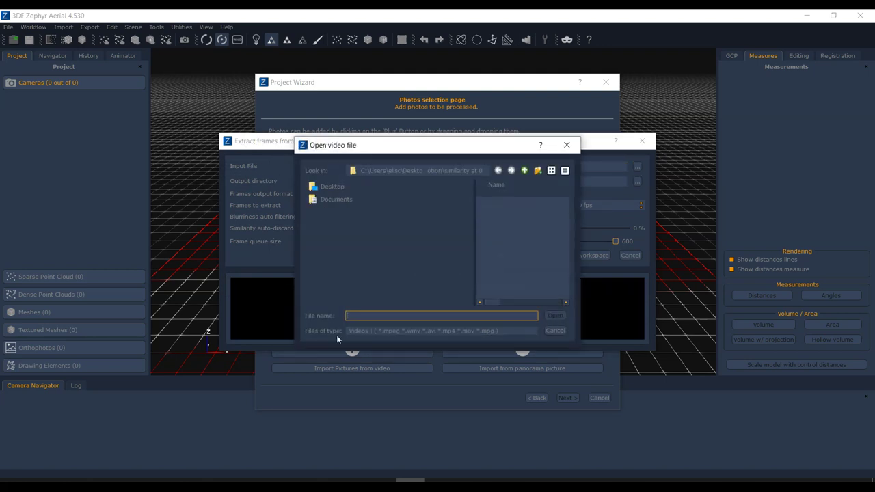
pyautogui.click(333, 188)
pyautogui.doubleClick(525, 236)
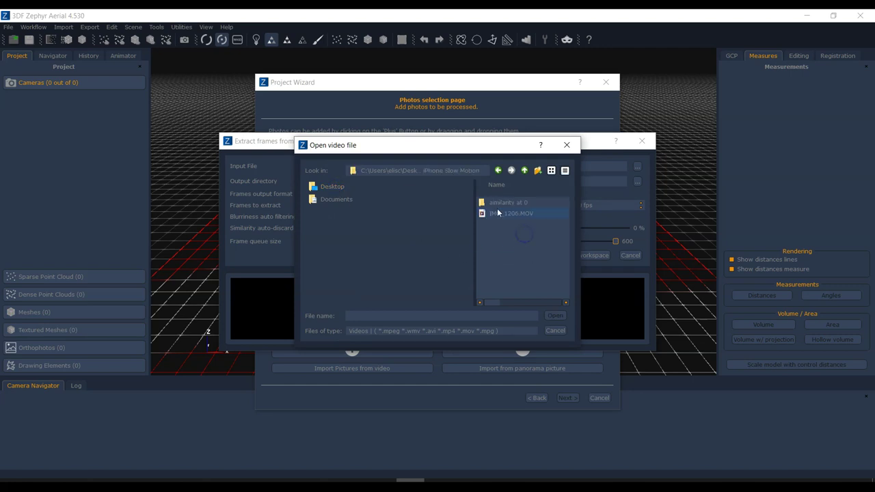
pyautogui.click(506, 216)
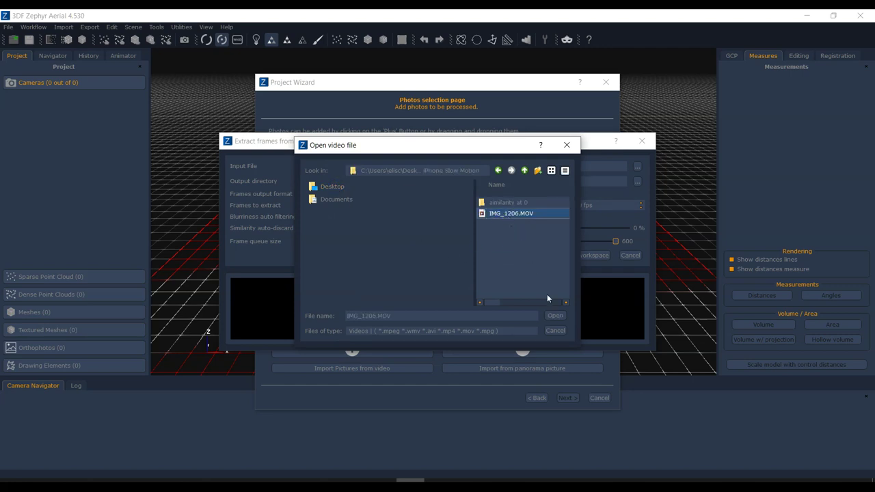
pyautogui.click(555, 316)
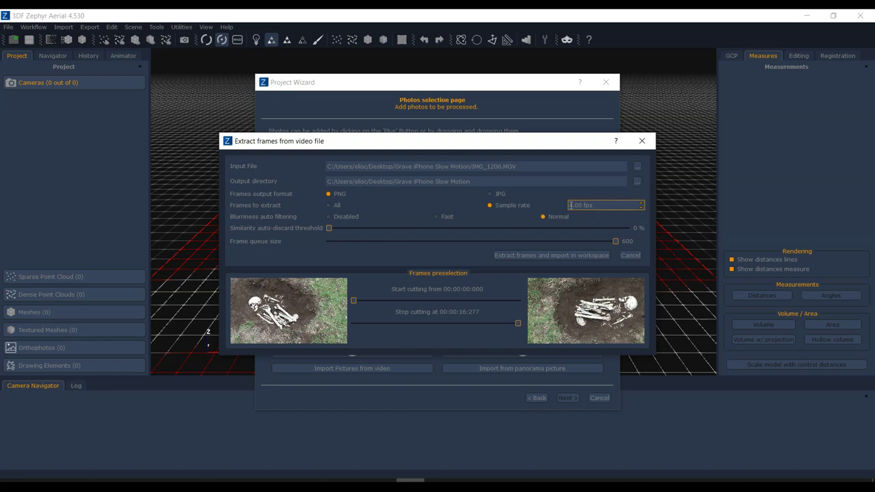
# Step: Keep 4.00 fps and the threshold at 0% and queue at 600, then extract and import the frames
pyautogui.moveTo(572, 205); pyautogui.dragTo(605, 203)
pyautogui.moveTo(329, 228); pyautogui.dragTo(636, 240)
pyautogui.moveTo(635, 237); pyautogui.dragTo(318, 253)
pyautogui.moveTo(615, 242); pyautogui.dragTo(565, 242)
pyautogui.moveTo(490, 252); pyautogui.dragTo(635, 240)
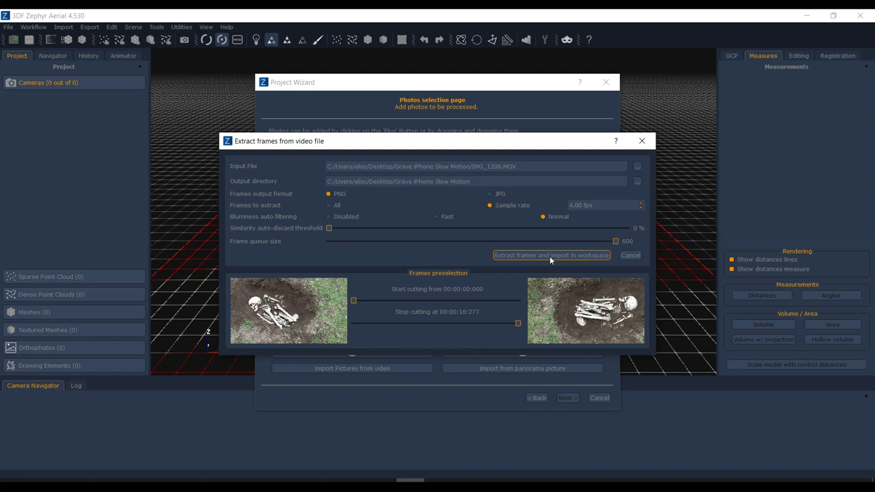
pyautogui.moveTo(354, 305)
pyautogui.mouseDown()
pyautogui.moveTo(431, 306)
pyautogui.moveTo(353, 300)
pyautogui.mouseUp()
pyautogui.click(537, 255)
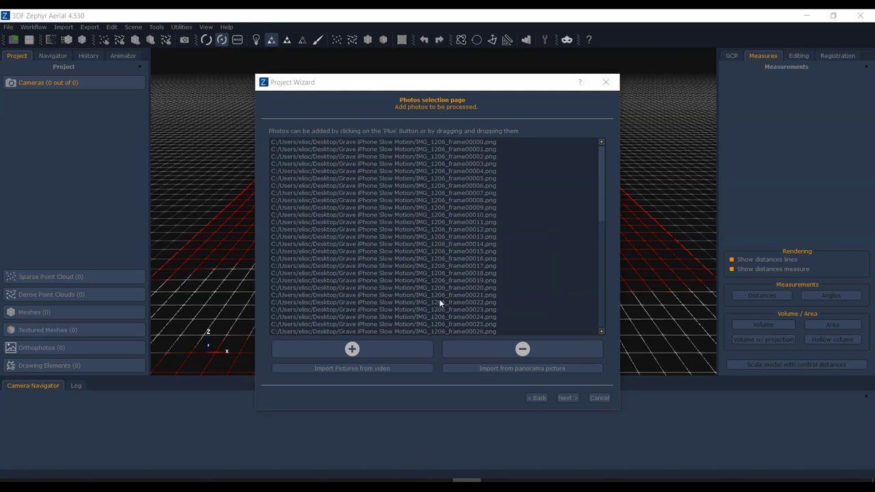
# Step: Review the frame list from frame00000 to frame00064 and continue to Camera Calibration
pyautogui.click(482, 142)
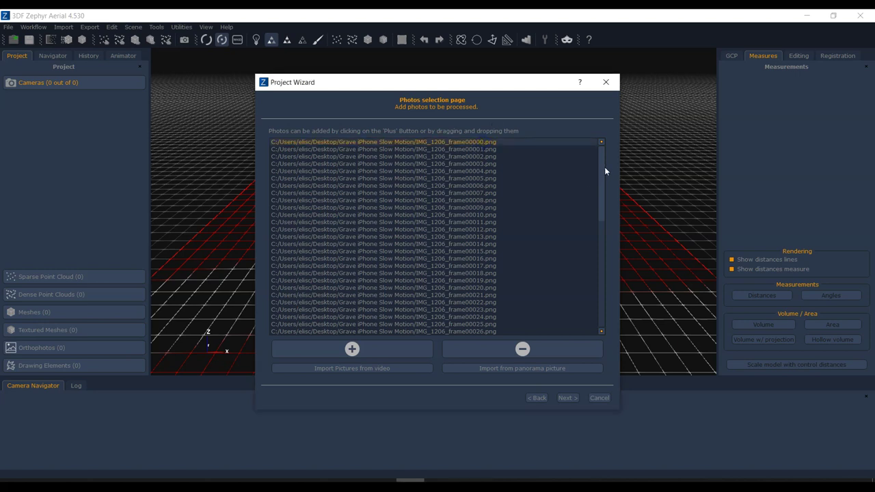
pyautogui.moveTo(601, 190); pyautogui.dragTo(602, 315)
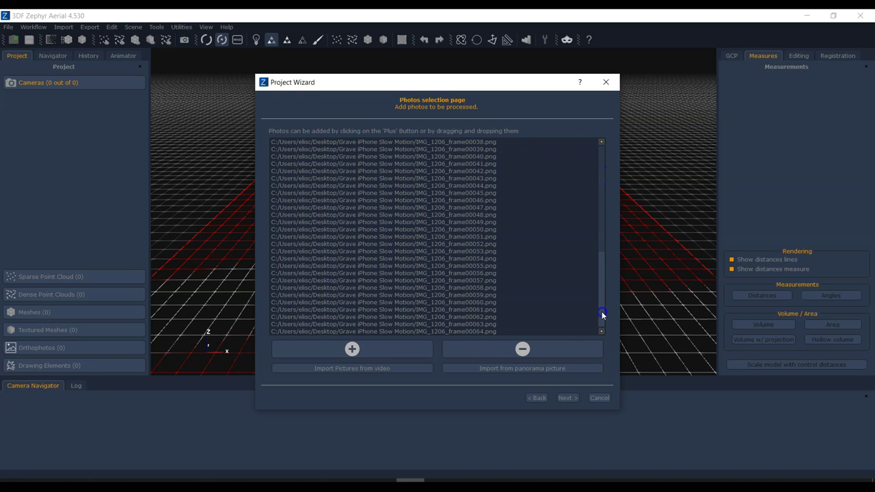
pyautogui.click(492, 332)
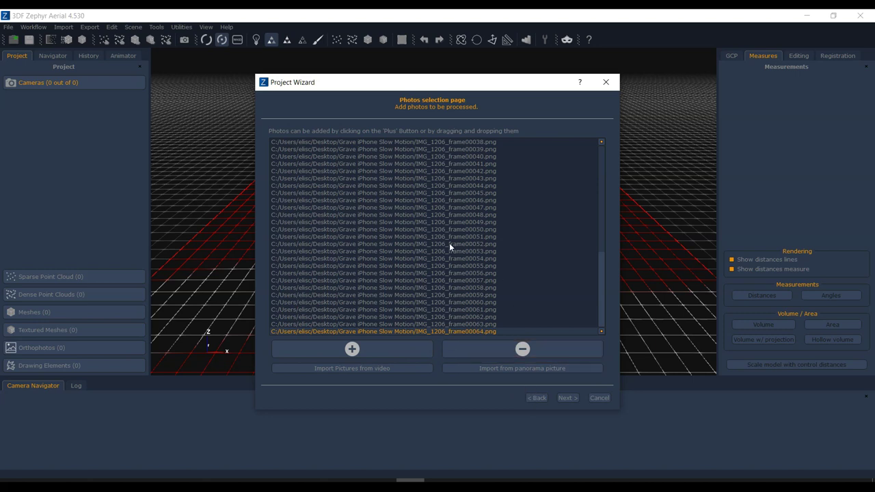
pyautogui.click(566, 397)
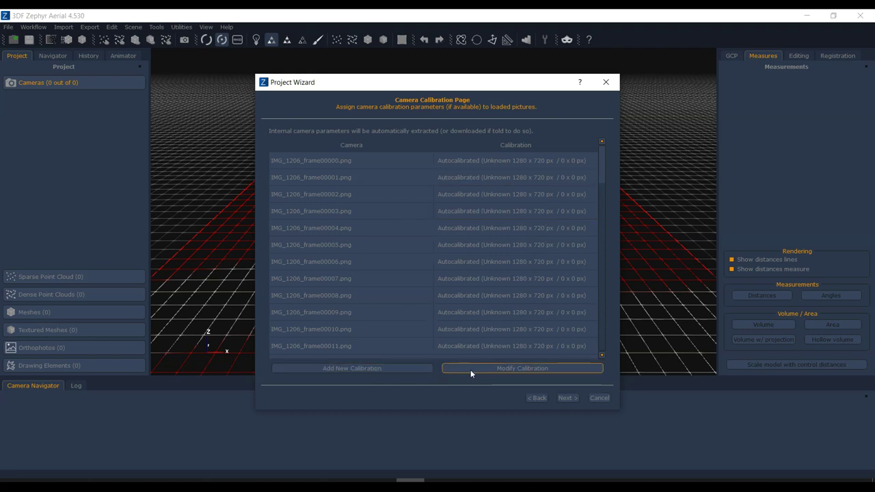
# Step: Advance to the camera orientation page and set the category to Close Range
pyautogui.click(566, 398)
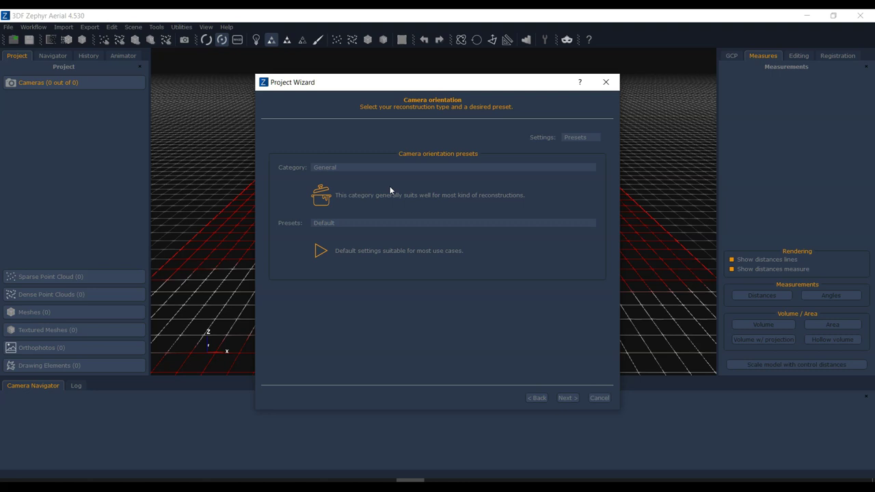
pyautogui.click(370, 168)
pyautogui.click(363, 181)
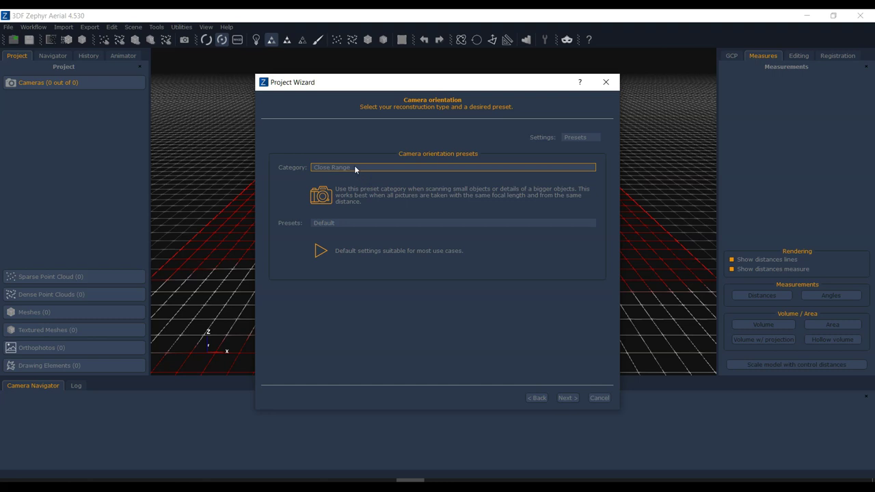
# Step: Compare the Fast, Default and Deep camera orientation presets in the Presets dropdown
pyautogui.click(332, 223)
pyautogui.click(318, 243)
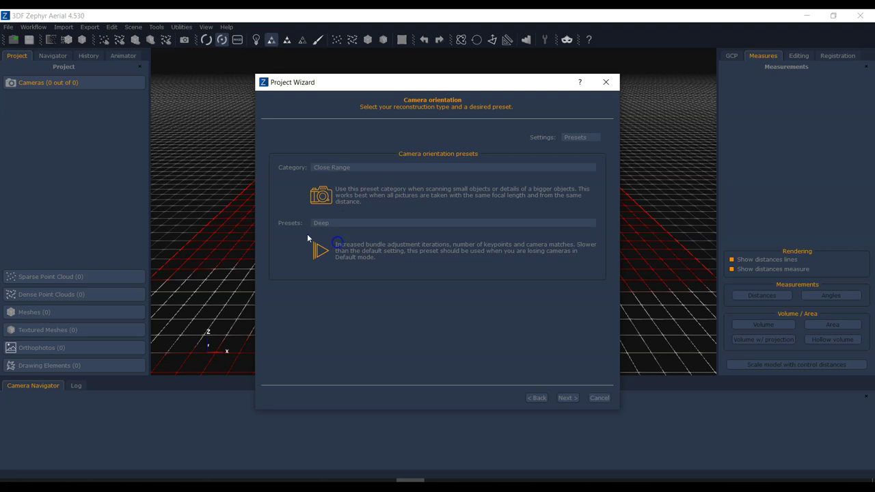
pyautogui.click(382, 223)
pyautogui.click(356, 231)
pyautogui.click(341, 223)
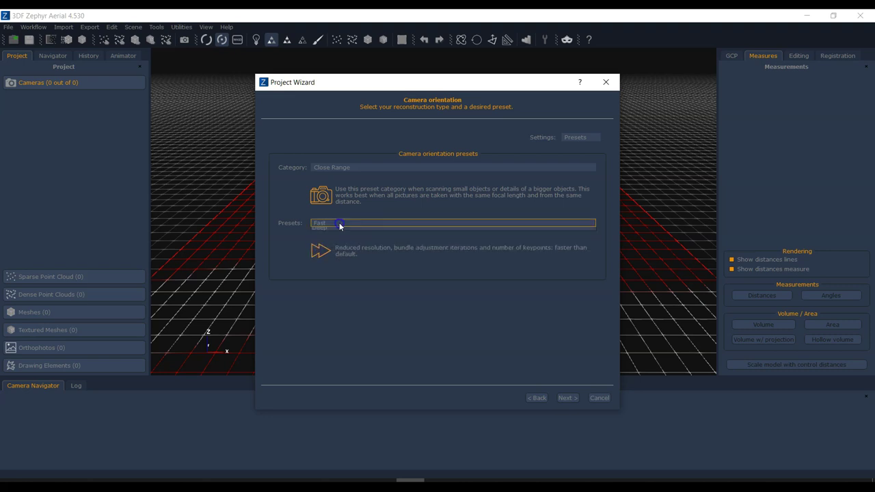
pyautogui.click(346, 230)
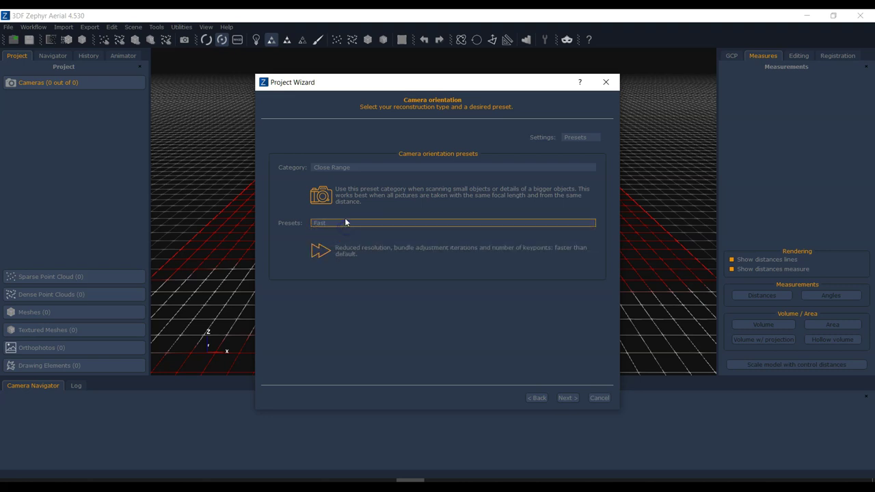
pyautogui.click(346, 223)
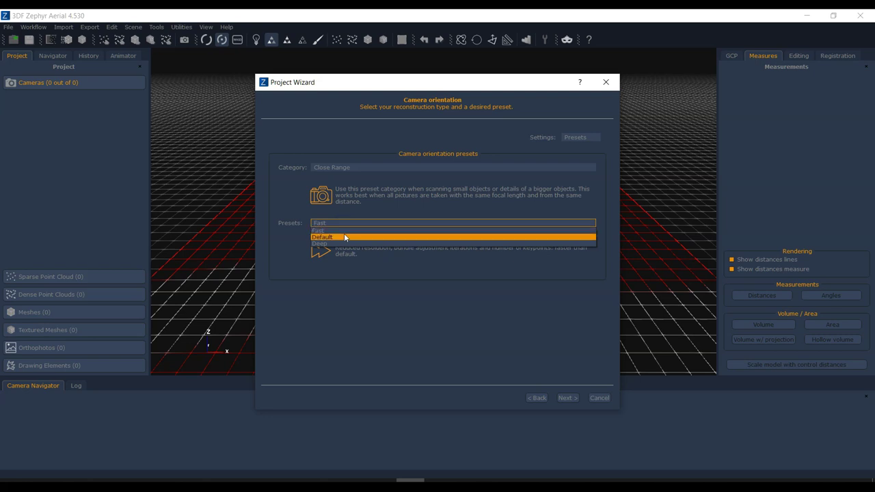
pyautogui.click(343, 237)
pyautogui.click(348, 223)
pyautogui.click(346, 236)
# Step: Run the sparse reconstruction and review the summary showing 65 of 65 cameras oriented
pyautogui.click(566, 397)
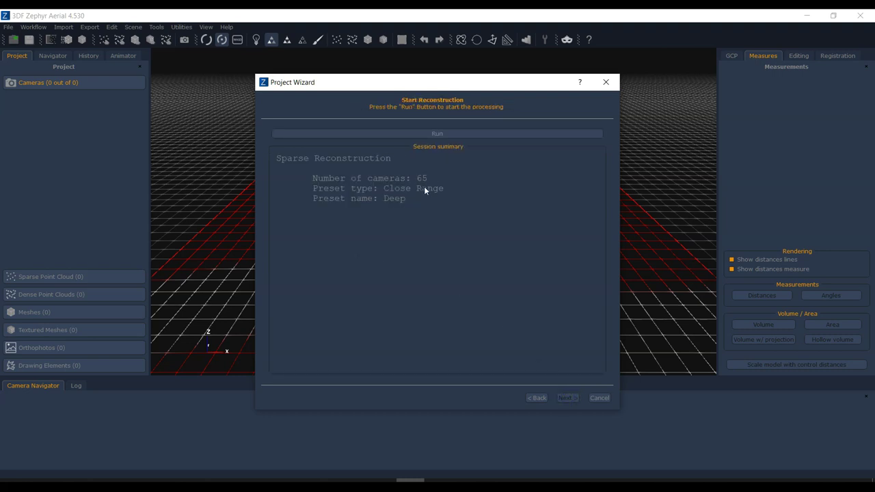
pyautogui.click(443, 134)
pyautogui.click(443, 134)
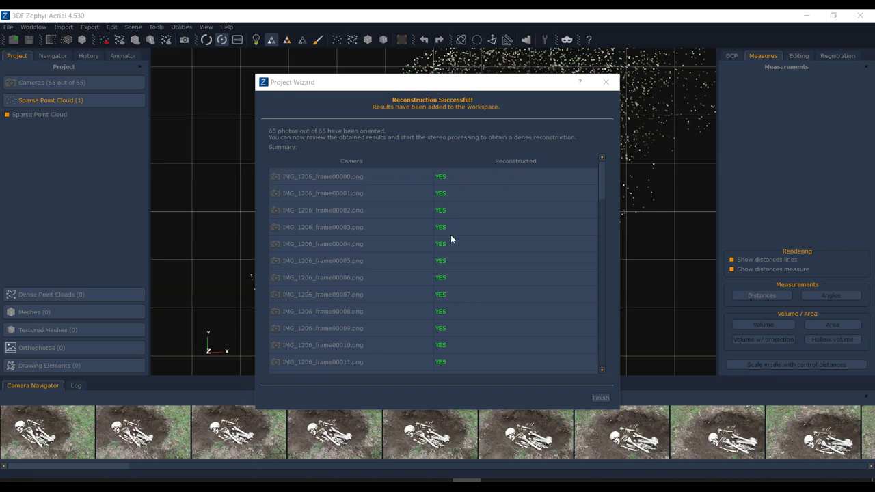
pyautogui.moveTo(601, 187); pyautogui.dragTo(601, 200)
pyautogui.moveTo(603, 342); pyautogui.dragTo(599, 261)
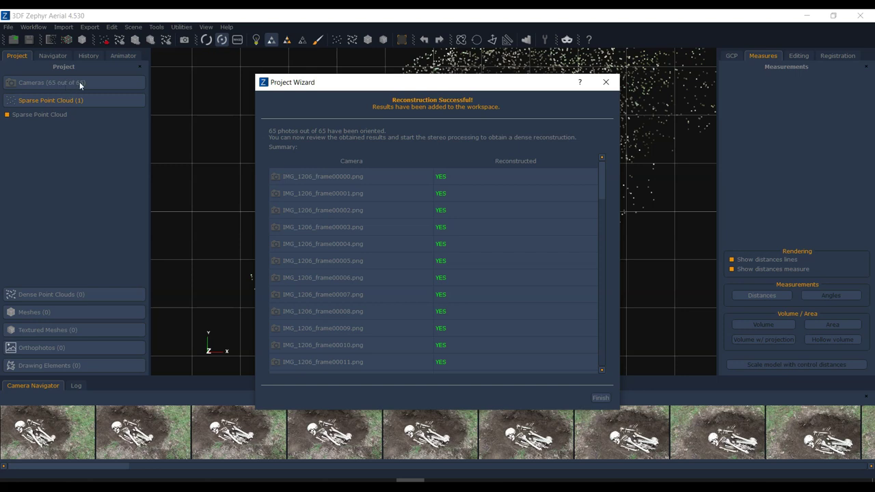
pyautogui.moveTo(458, 77); pyautogui.dragTo(398, 89)
# Step: Finish the wizard and orbit and zoom around the sparse grave cloud and its 65 cameras
pyautogui.click(545, 407)
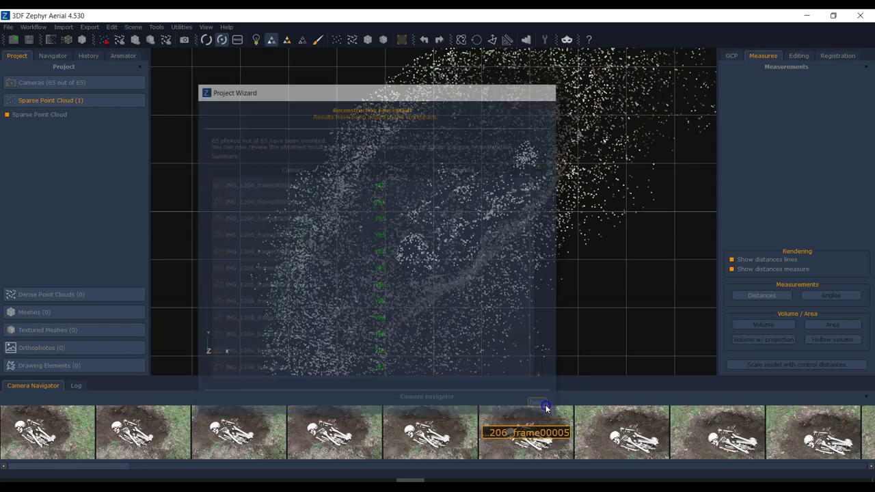
pyautogui.moveTo(459, 215)
pyautogui.mouseDown()
pyautogui.moveTo(478, 311)
pyautogui.moveTo(438, 259)
pyautogui.moveTo(408, 190)
pyautogui.moveTo(470, 195)
pyautogui.mouseUp()
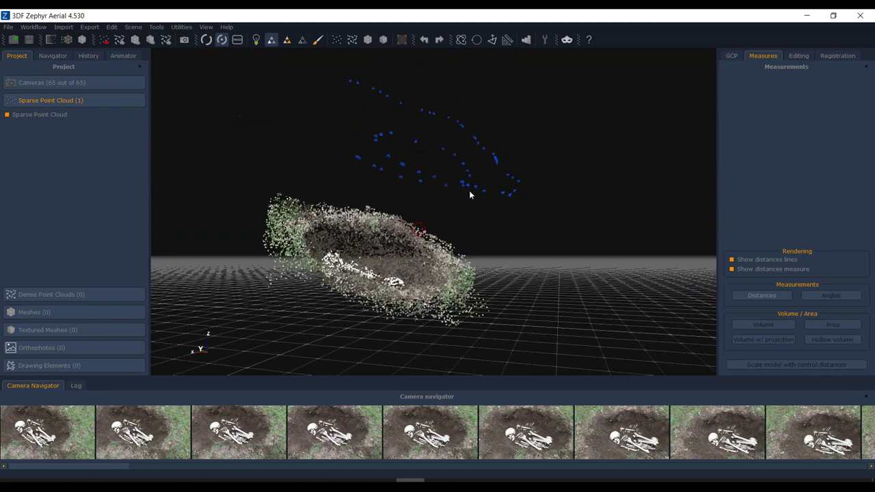
pyautogui.moveTo(416, 125); pyautogui.dragTo(374, 104)
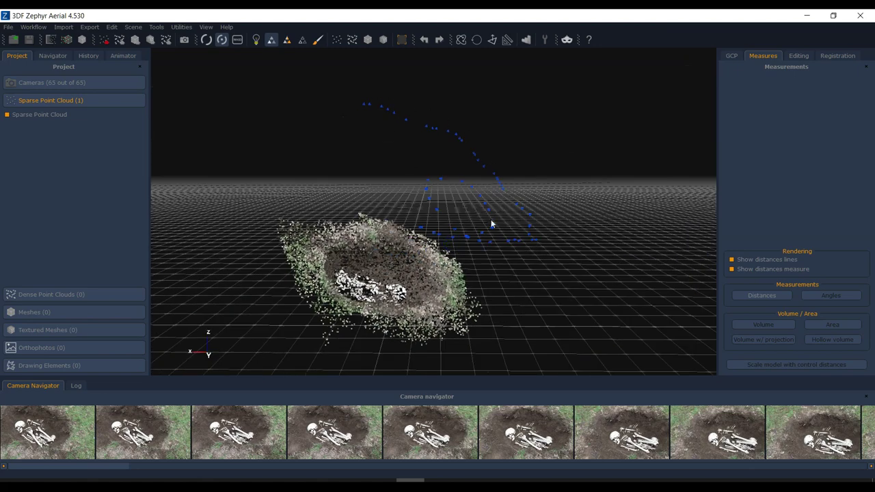
pyautogui.moveTo(431, 275); pyautogui.dragTo(450, 221)
pyautogui.moveTo(395, 263); pyautogui.dragTo(363, 295)
pyautogui.moveTo(408, 276); pyautogui.dragTo(344, 228)
pyautogui.scroll(6, 431, 270)
pyautogui.scroll(-4, 435, 269)
pyautogui.scroll(3, 494, 248)
pyautogui.moveTo(391, 285); pyautogui.dragTo(410, 236)
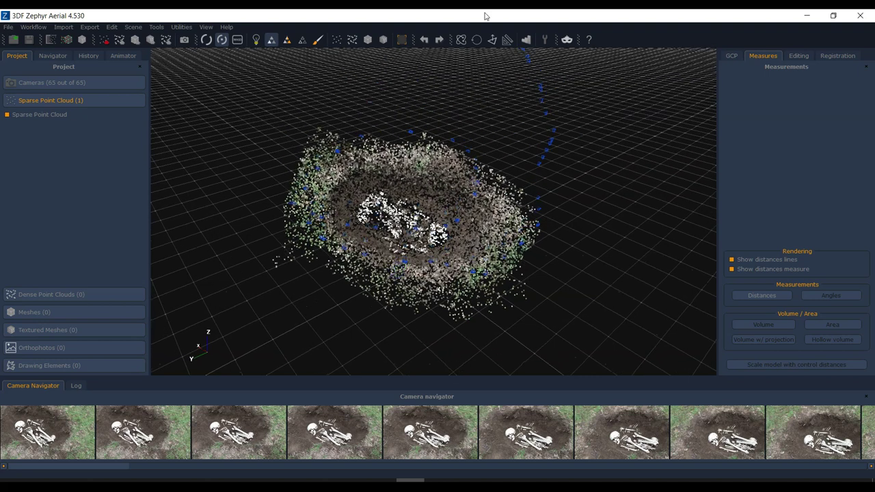
# Step: Open Define Up Vector and set the up axis from three grave-floor points with Triangle
pyautogui.click(492, 41)
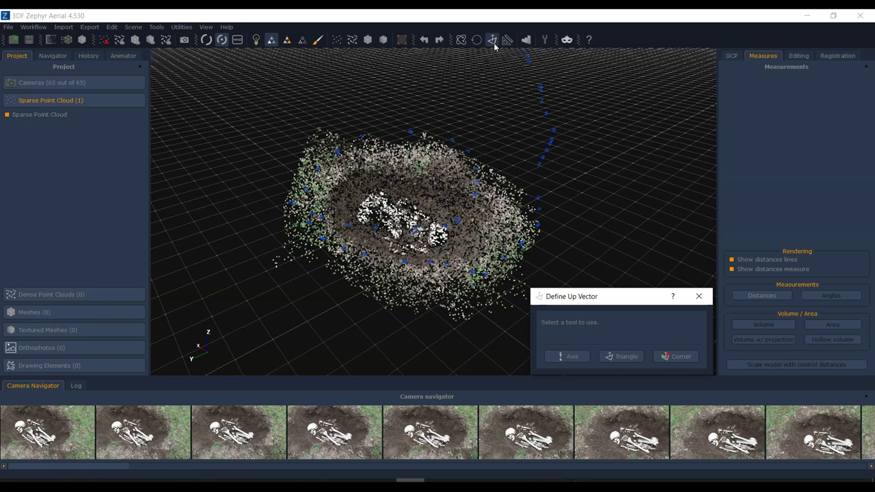
pyautogui.moveTo(393, 286)
pyautogui.mouseDown()
pyautogui.moveTo(417, 253)
pyautogui.moveTo(405, 268)
pyautogui.mouseUp()
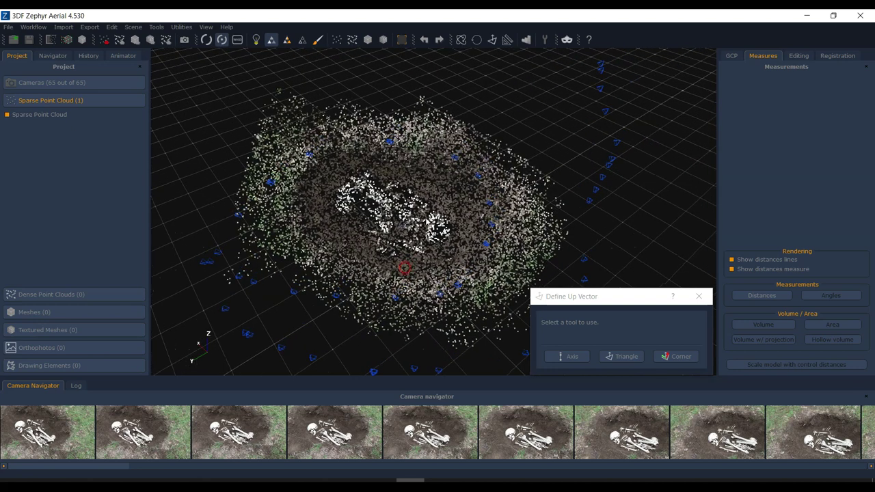
pyautogui.click(629, 357)
pyautogui.click(629, 356)
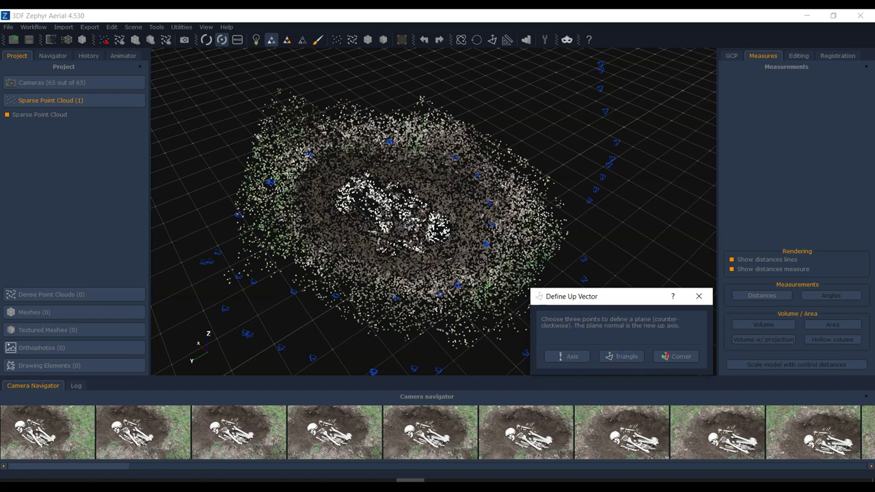
pyautogui.click(281, 168)
pyautogui.click(460, 305)
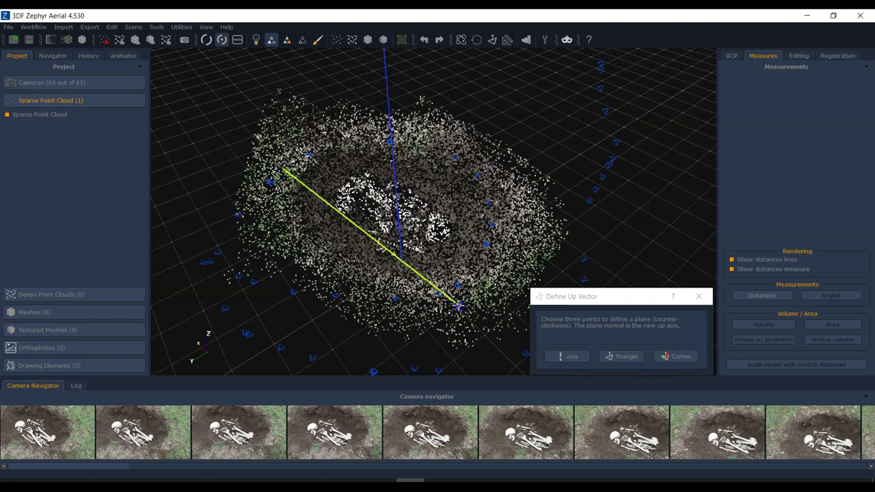
pyautogui.click(506, 177)
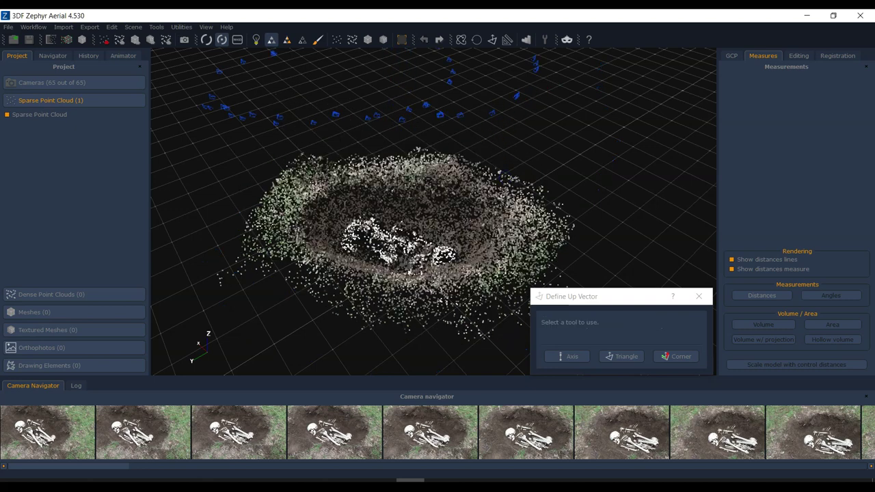
pyautogui.moveTo(380, 329); pyautogui.dragTo(288, 291)
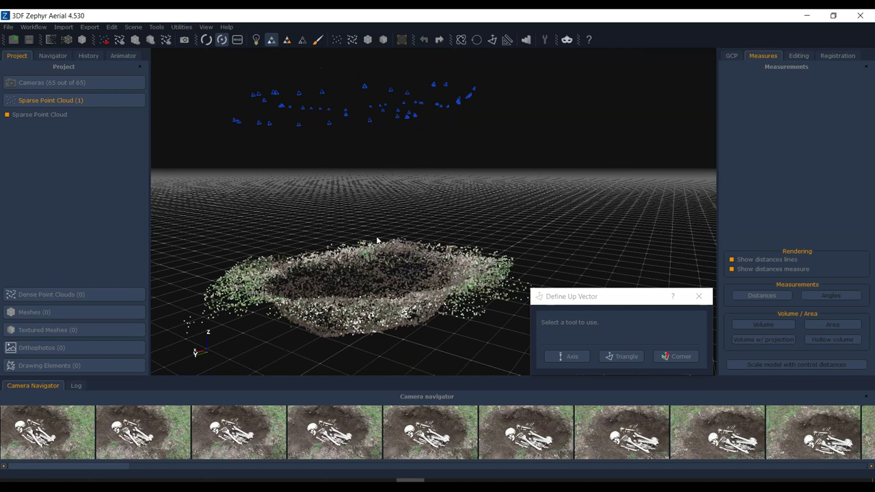
pyautogui.moveTo(365, 217); pyautogui.dragTo(505, 267)
pyautogui.scroll(10, 389, 248)
# Step: Reapply the Triangle up vector with new floor points and check the cloud's level
pyautogui.click(621, 356)
pyautogui.click(513, 179)
pyautogui.click(464, 309)
pyautogui.moveTo(408, 236); pyautogui.dragTo(444, 192)
pyautogui.scroll(3, 444, 192)
# Step: Pick three more floor points for a final up vector, then close the dialog
pyautogui.click(620, 357)
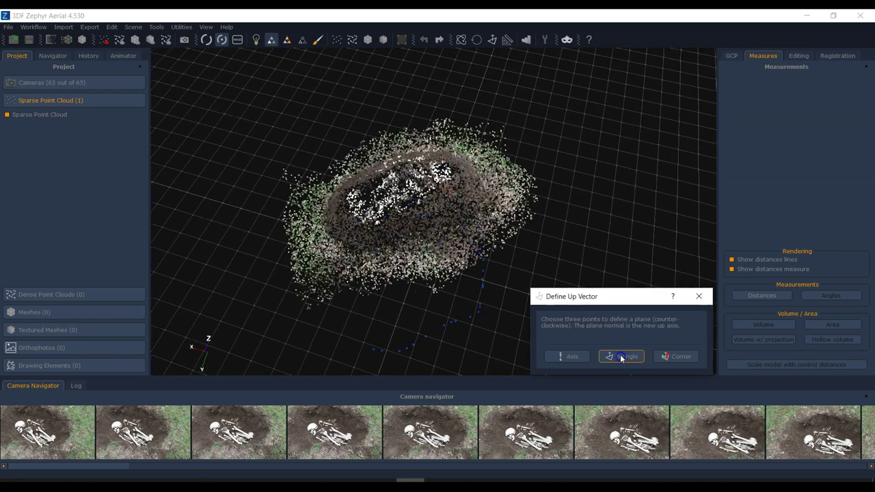
pyautogui.click(319, 239)
pyautogui.click(459, 140)
pyautogui.click(503, 216)
pyautogui.moveTo(502, 216); pyautogui.dragTo(429, 277)
pyautogui.click(698, 299)
pyautogui.moveTo(471, 255); pyautogui.dragTo(450, 274)
pyautogui.scroll(5, 450, 274)
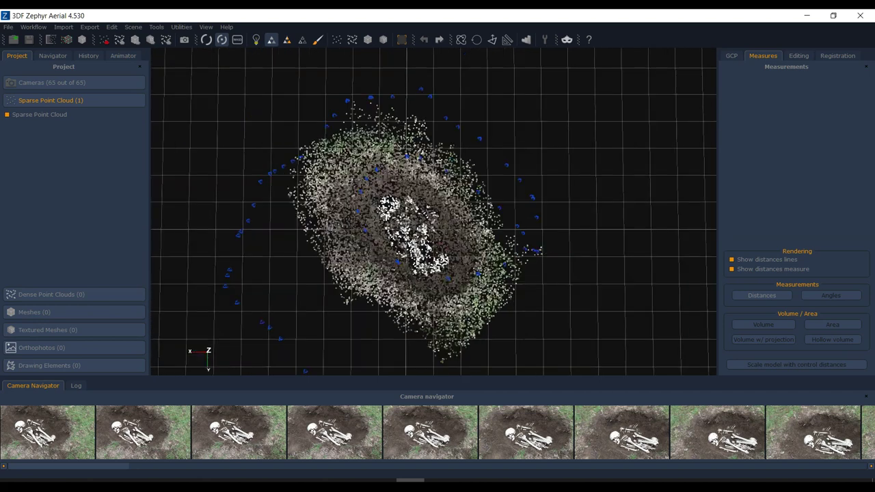
# Step: Rotate the point cloud 49.95° about the vertical axis and lower it 6.9467 onto the grid
pyautogui.click(461, 40)
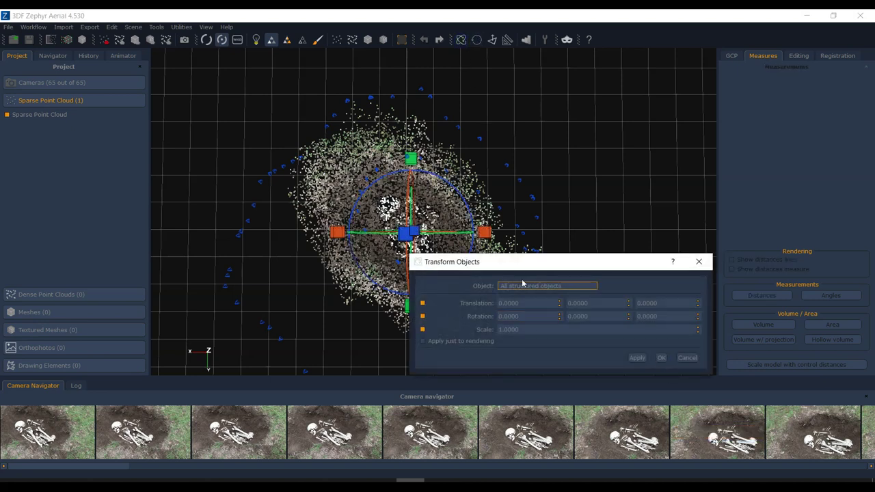
pyautogui.moveTo(553, 267); pyautogui.dragTo(683, 247)
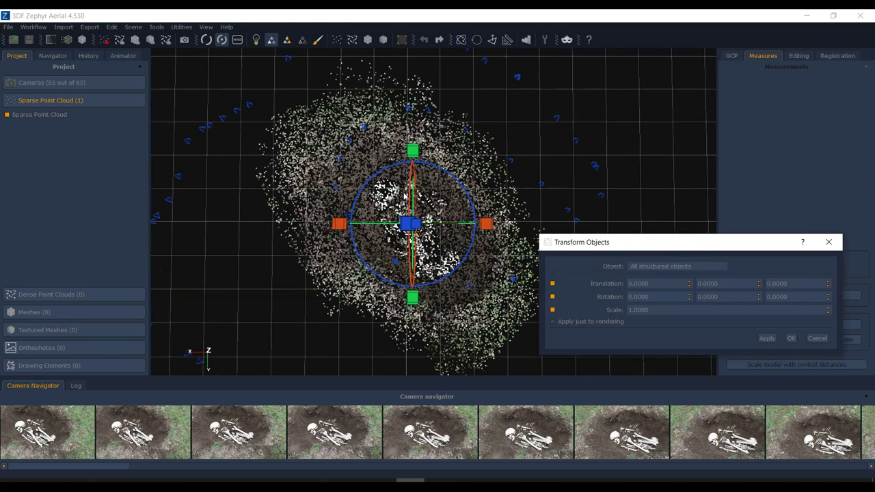
pyautogui.moveTo(378, 185); pyautogui.dragTo(356, 226)
pyautogui.moveTo(480, 359); pyautogui.dragTo(432, 305)
pyautogui.scroll(5, 384, 158)
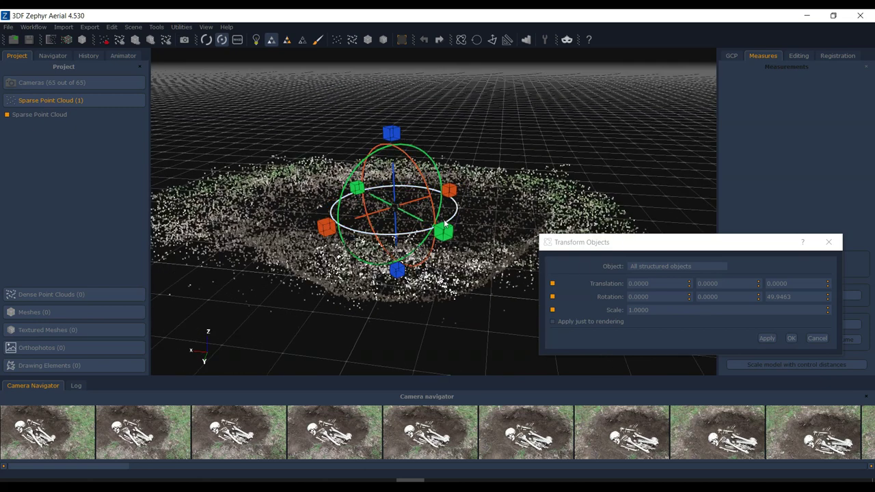
pyautogui.moveTo(394, 230); pyautogui.dragTo(439, 226)
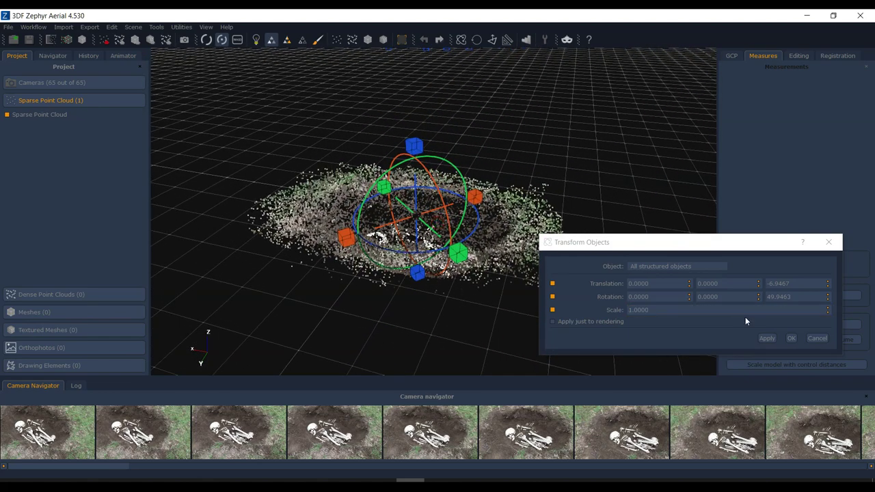
pyautogui.click(791, 339)
pyautogui.scroll(3, 418, 192)
pyautogui.moveTo(419, 197); pyautogui.dragTo(422, 222)
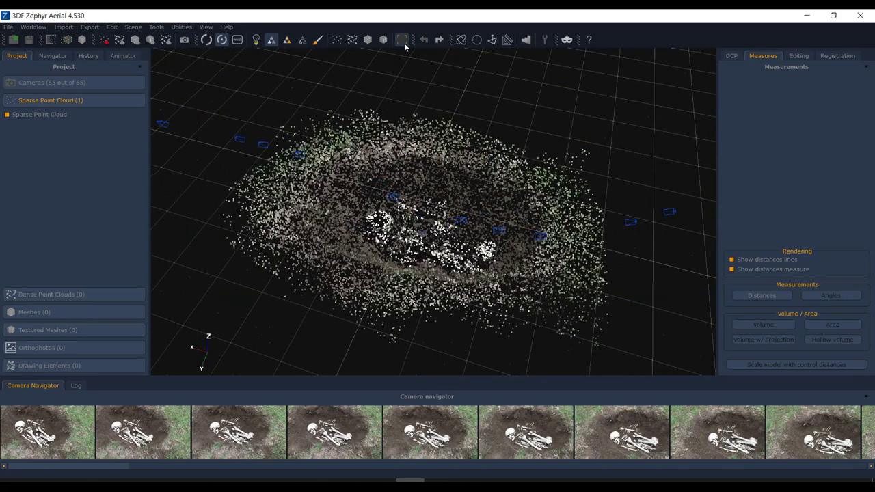
# Step: Start bounding box editing and reset the box to axis-aligned
pyautogui.click(402, 40)
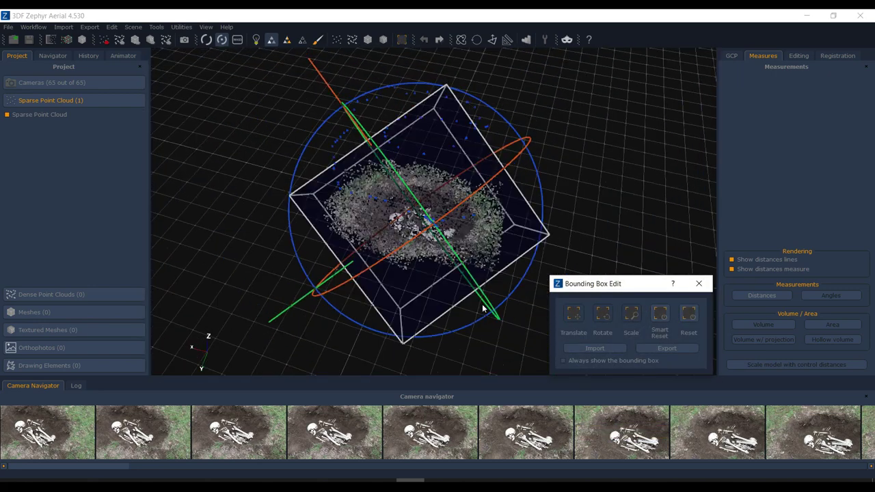
pyautogui.moveTo(501, 346); pyautogui.dragTo(456, 313)
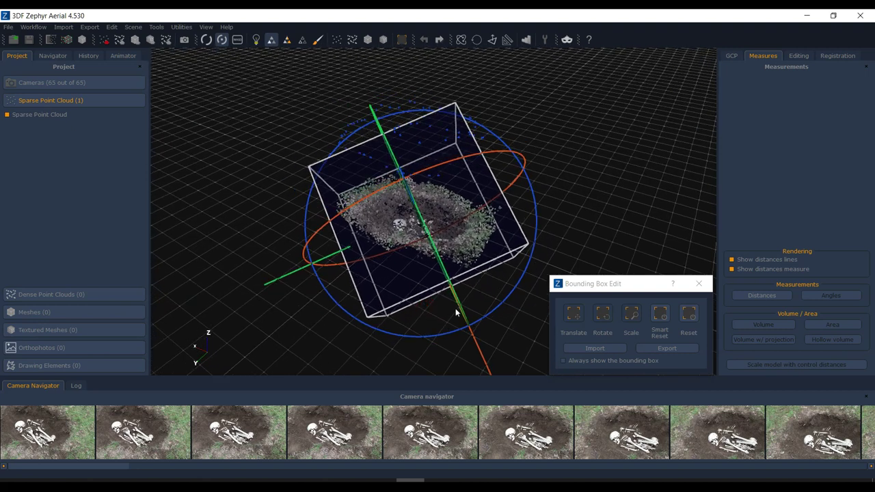
pyautogui.click(689, 315)
pyautogui.moveTo(403, 329)
pyautogui.mouseDown()
pyautogui.moveTo(482, 345)
pyautogui.moveTo(438, 283)
pyautogui.moveTo(463, 316)
pyautogui.moveTo(471, 309)
pyautogui.moveTo(442, 336)
pyautogui.moveTo(465, 248)
pyautogui.moveTo(595, 181)
pyautogui.moveTo(461, 203)
pyautogui.moveTo(419, 225)
pyautogui.moveTo(398, 207)
pyautogui.moveTo(410, 151)
pyautogui.moveTo(414, 215)
pyautogui.mouseUp()
pyautogui.scroll(3, 438, 286)
pyautogui.scroll(-6, 464, 243)
pyautogui.scroll(-3, 599, 177)
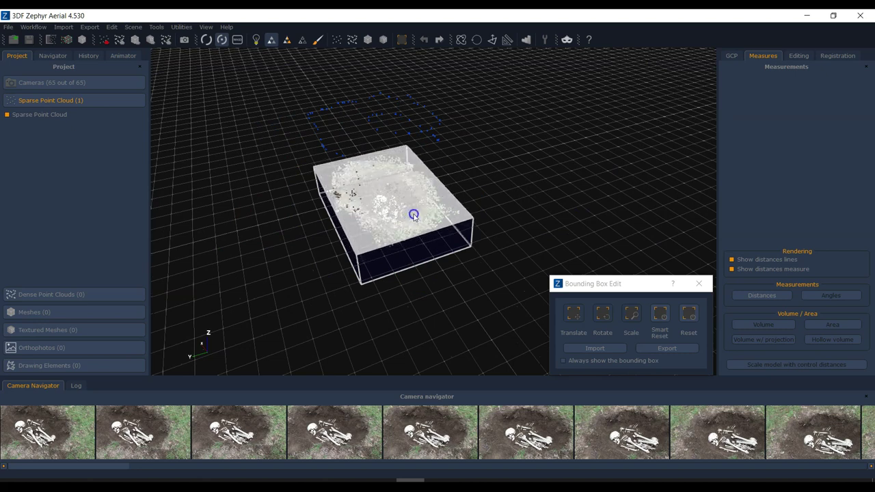
# Step: Rotate the bounding box slightly and pull its faces inward to fit the grave pit
pyautogui.click(344, 244)
pyautogui.moveTo(344, 244); pyautogui.dragTo(404, 251)
pyautogui.moveTo(524, 211); pyautogui.dragTo(420, 234)
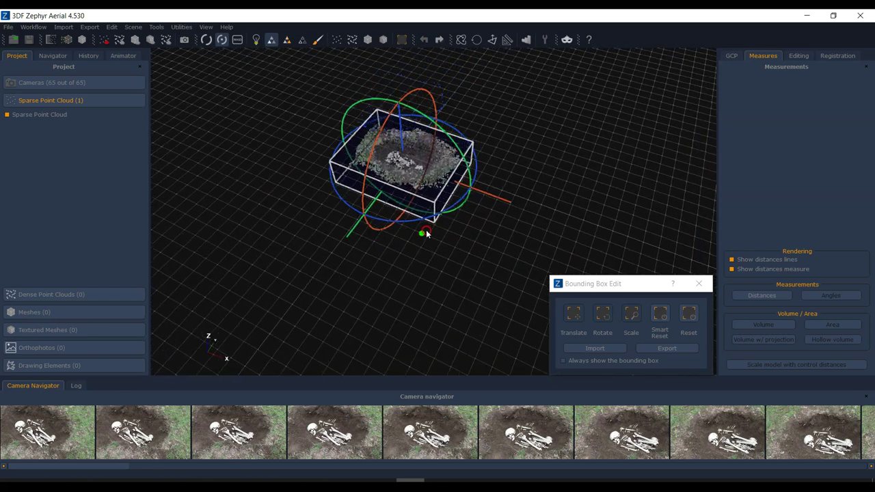
pyautogui.moveTo(450, 203); pyautogui.dragTo(452, 202)
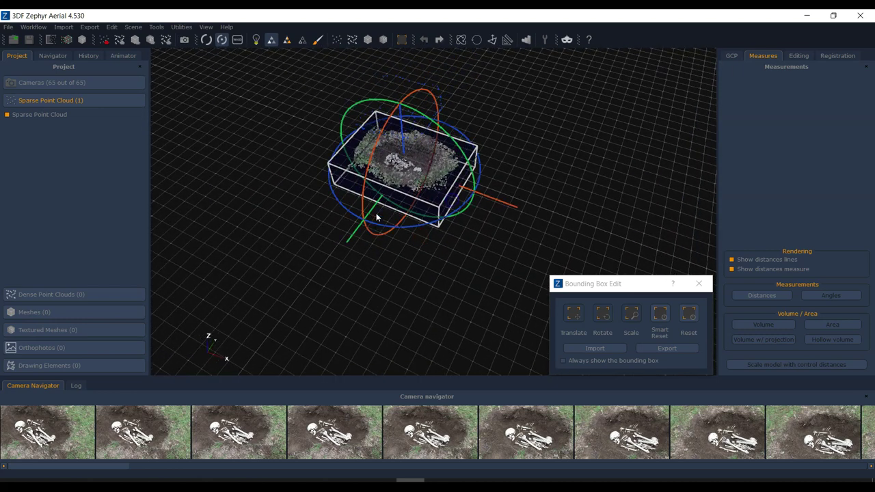
pyautogui.scroll(3, 376, 206)
pyautogui.moveTo(374, 196); pyautogui.dragTo(371, 219, button='right')
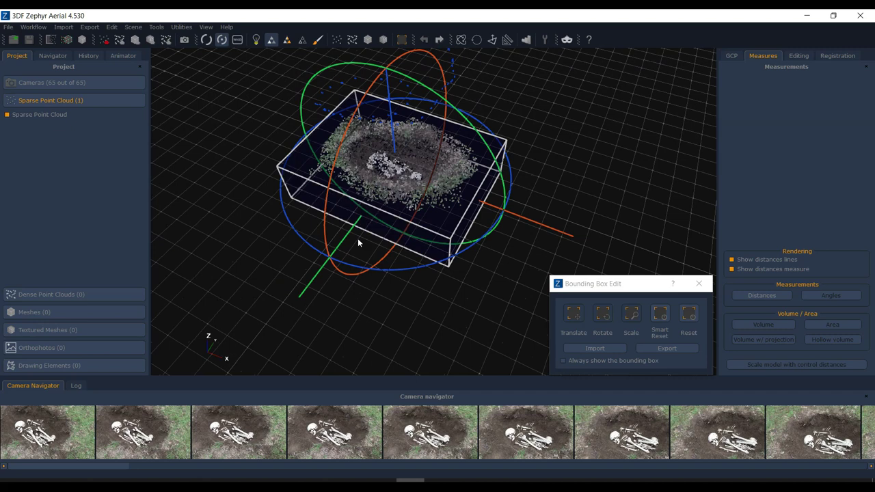
pyautogui.moveTo(405, 237); pyautogui.dragTo(446, 206)
pyautogui.scroll(-2, 393, 195)
pyautogui.scroll(5, 400, 187)
pyautogui.moveTo(486, 232); pyautogui.dragTo(574, 287)
pyautogui.click(701, 287)
pyautogui.scroll(5, 467, 227)
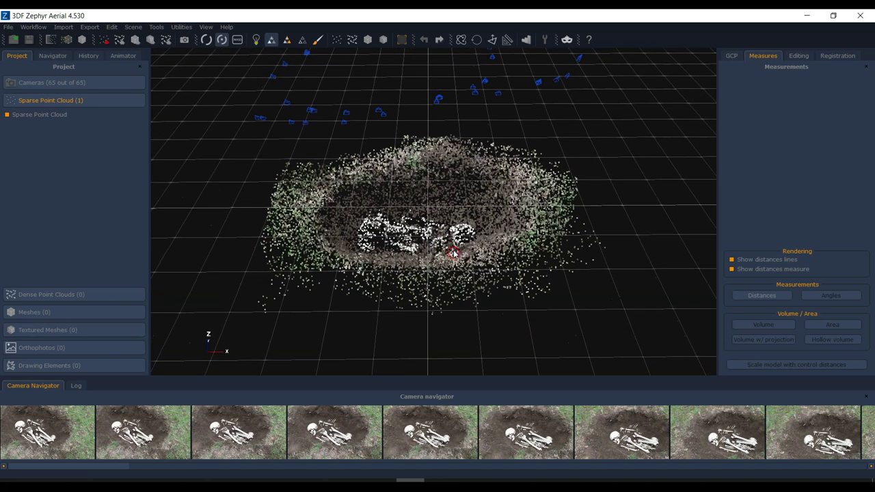
pyautogui.click(33, 27)
# Step: Launch the dense cloud wizard, check the High Details preset, then use Advanced settings at 100% resolution
pyautogui.moveTo(87, 69)
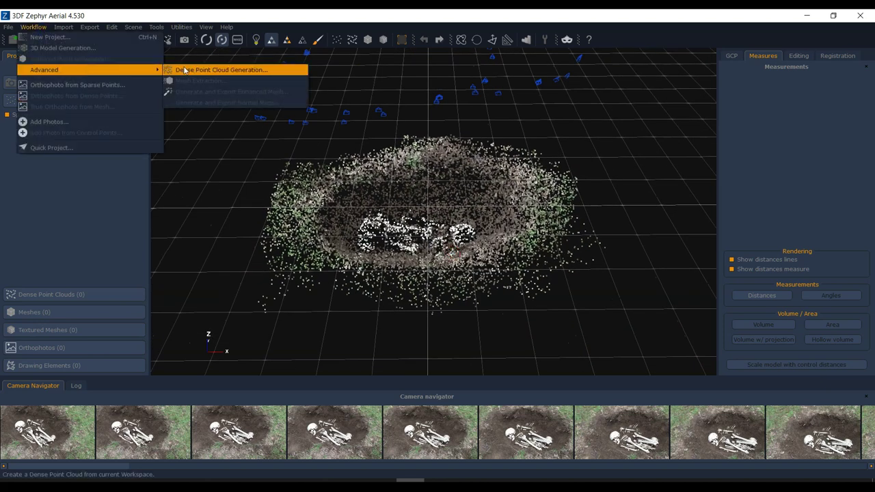
pyautogui.click(205, 70)
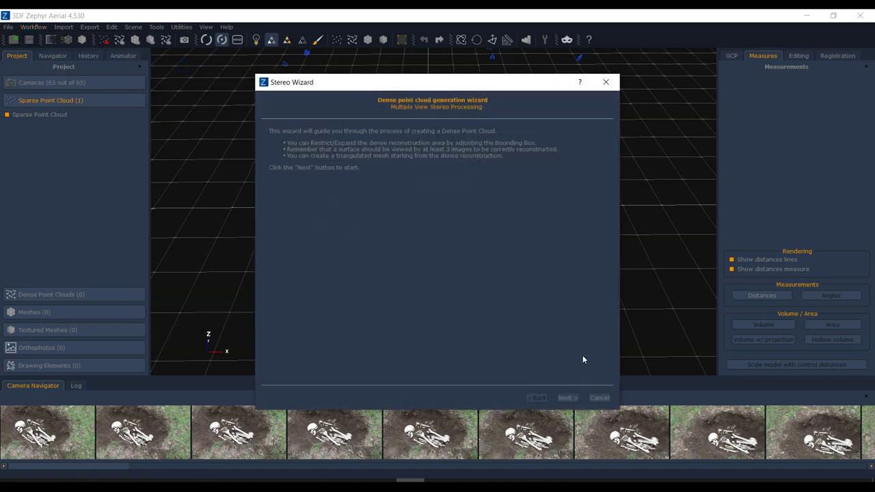
pyautogui.click(572, 397)
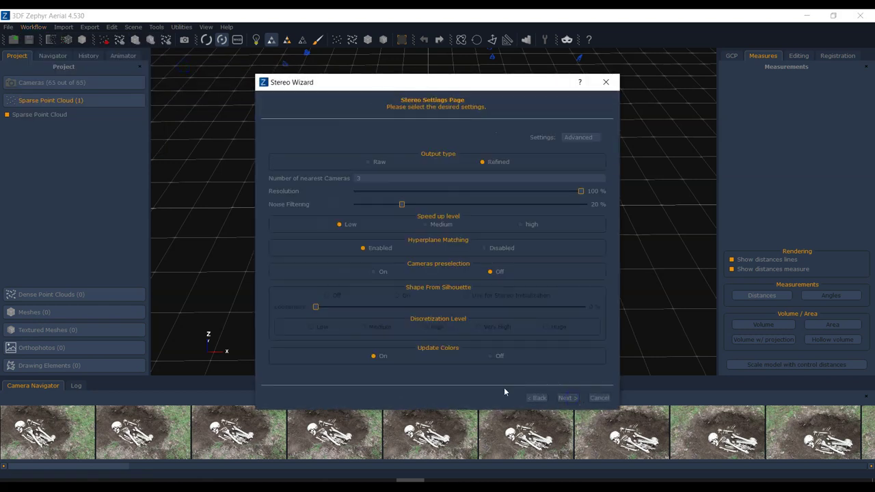
pyautogui.click(583, 138)
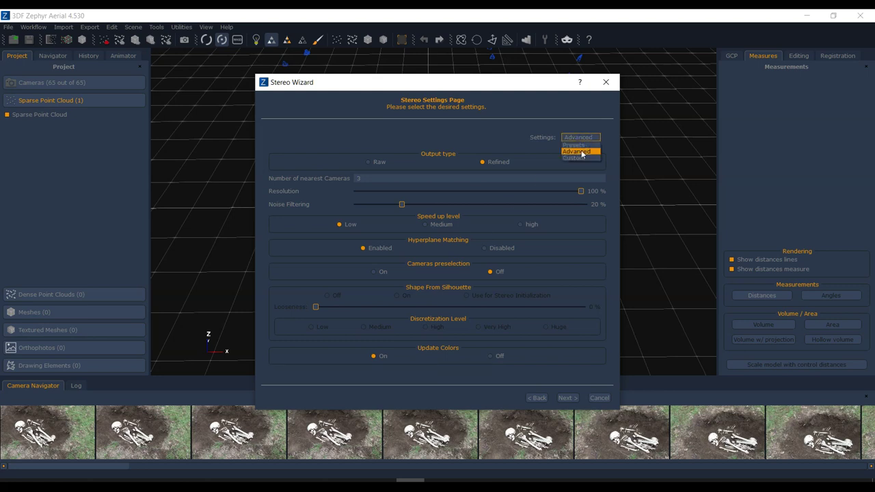
pyautogui.click(581, 144)
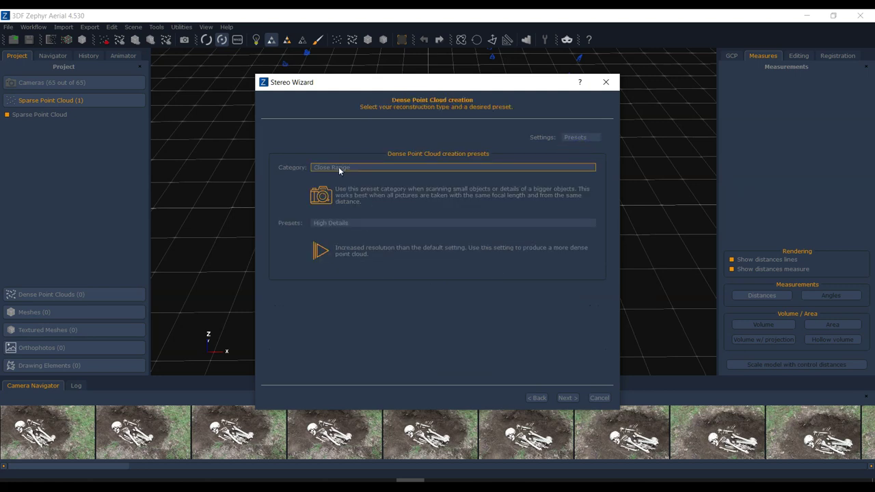
pyautogui.click(347, 223)
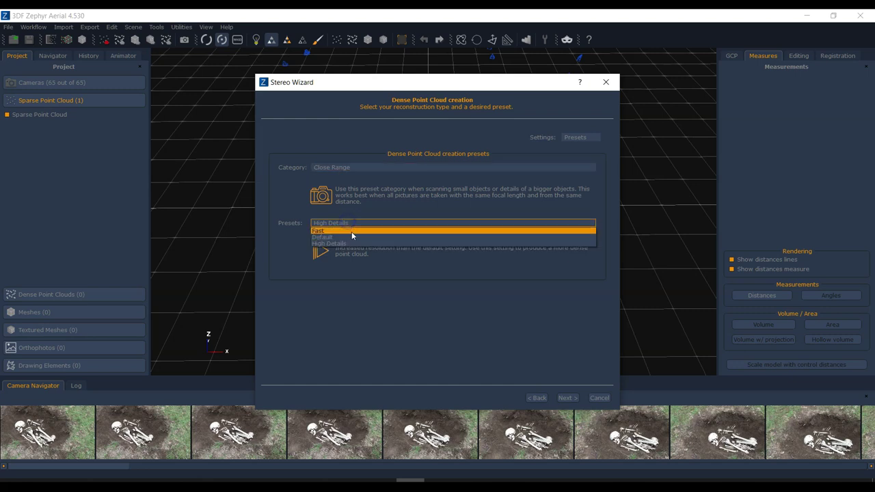
pyautogui.click(348, 244)
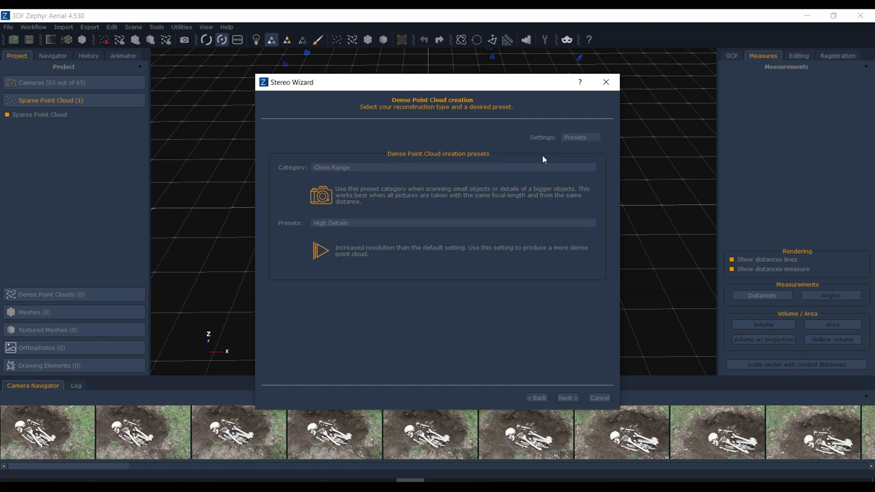
pyautogui.click(578, 137)
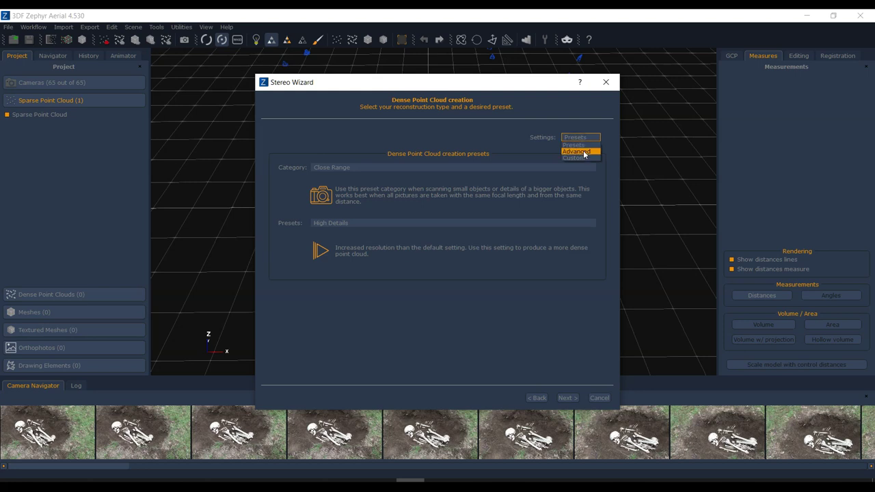
pyautogui.click(583, 152)
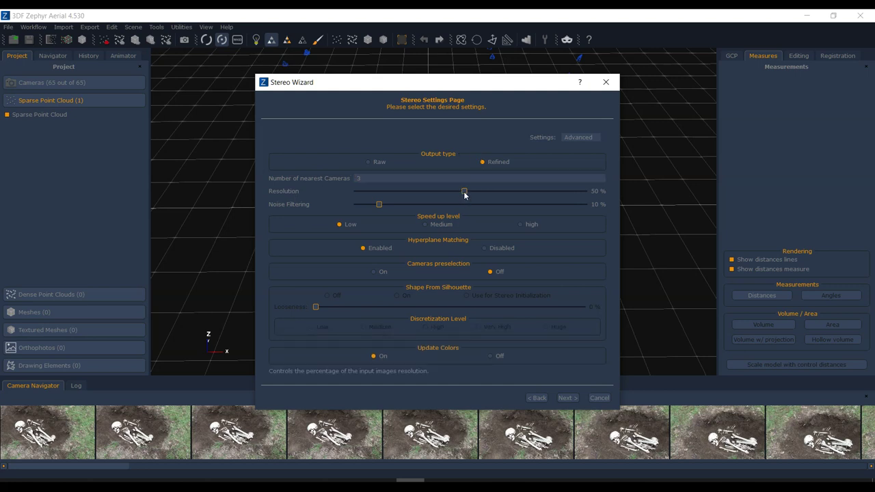
pyautogui.moveTo(464, 194); pyautogui.dragTo(599, 190)
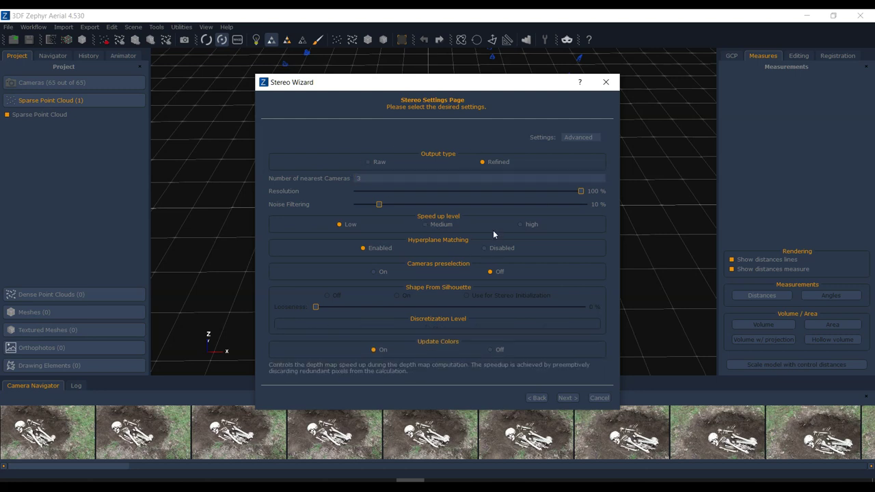
# Step: Run densification and finish the Stereo Wizard once Dense point cloud 1 is computed
pyautogui.click(566, 397)
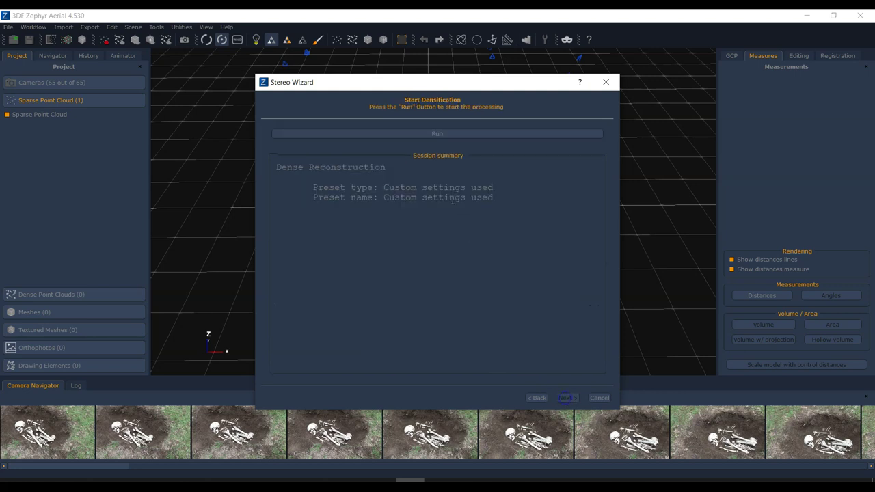
pyautogui.click(442, 133)
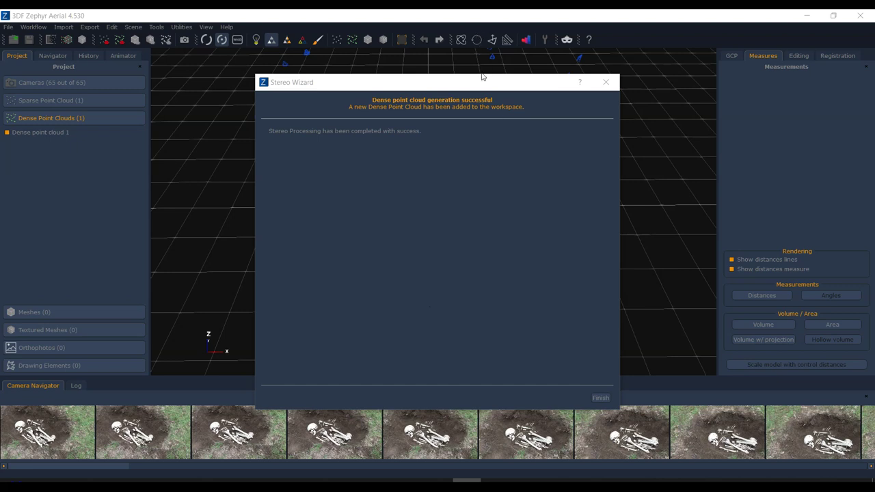
pyautogui.click(603, 400)
# Step: Orbit and zoom around the dense cloud to inspect the skeleton from above and obliquely
pyautogui.scroll(3, 426, 277)
pyautogui.moveTo(426, 276); pyautogui.dragTo(389, 257)
pyautogui.scroll(5, 426, 276)
pyautogui.moveTo(479, 213); pyautogui.dragTo(479, 229)
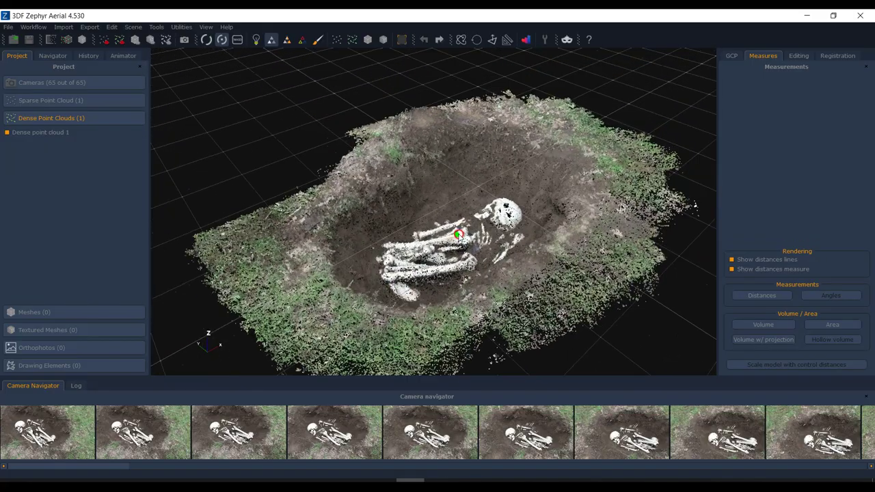
pyautogui.scroll(6, 479, 219)
pyautogui.scroll(3, 472, 225)
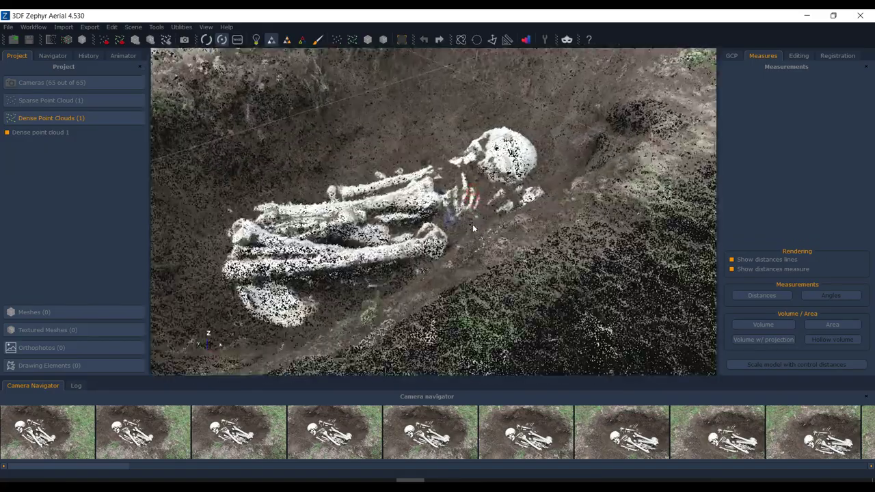
pyautogui.scroll(2, 531, 270)
pyautogui.moveTo(531, 269); pyautogui.dragTo(472, 248)
pyautogui.scroll(-3, 438, 239)
pyautogui.moveTo(406, 233); pyautogui.dragTo(391, 192)
pyautogui.scroll(-2, 335, 184)
pyautogui.scroll(3, 438, 194)
pyautogui.scroll(-3, 489, 194)
pyautogui.moveTo(489, 194); pyautogui.dragTo(449, 249)
pyautogui.scroll(3, 432, 224)
pyautogui.scroll(-3, 432, 224)
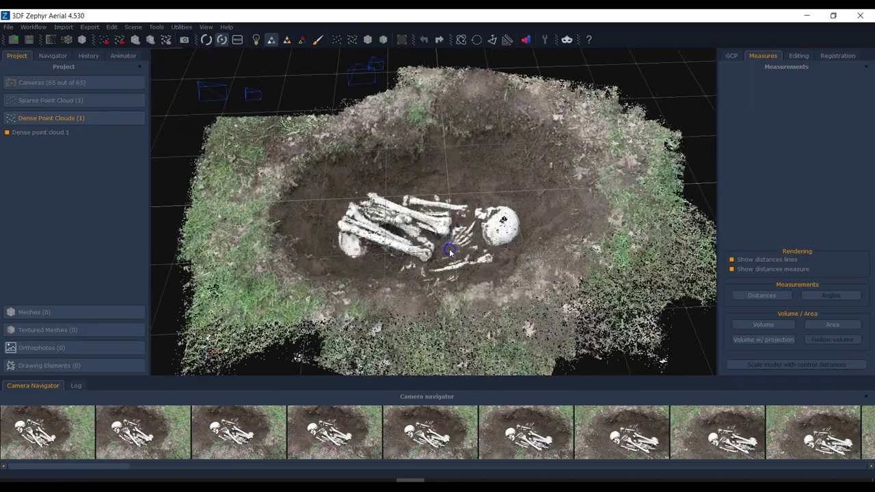
pyautogui.click(32, 27)
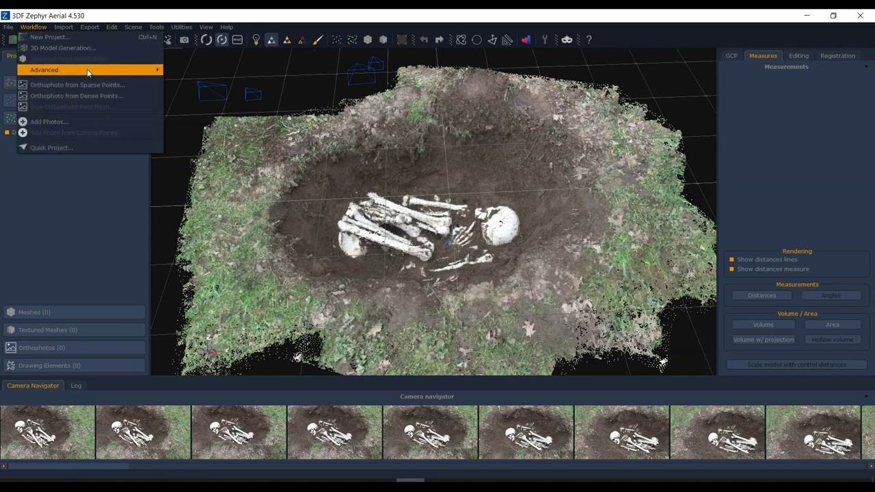
# Step: Start the Mesh Extraction wizard and check the High Details surface preset
pyautogui.moveTo(90, 71)
pyautogui.click(200, 82)
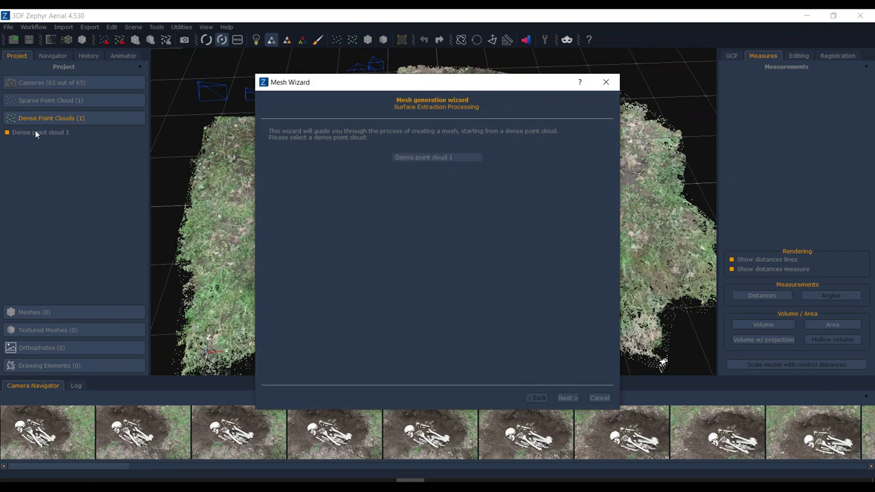
pyautogui.click(565, 397)
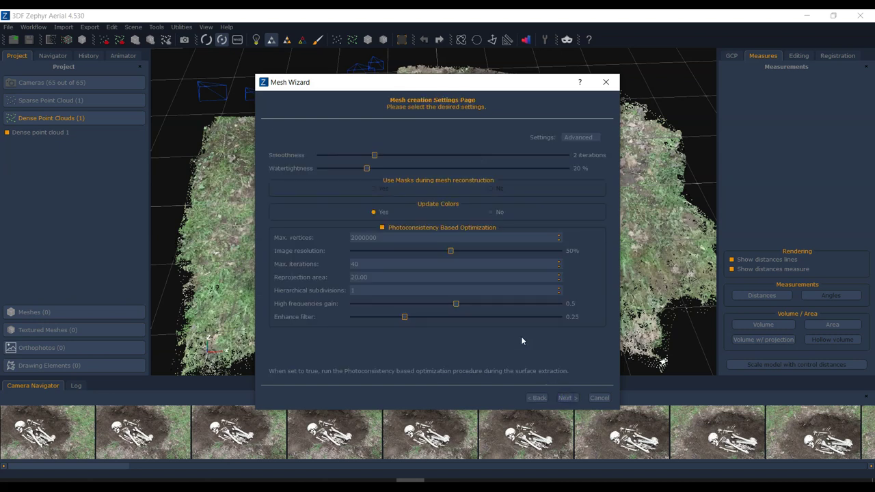
pyautogui.click(587, 138)
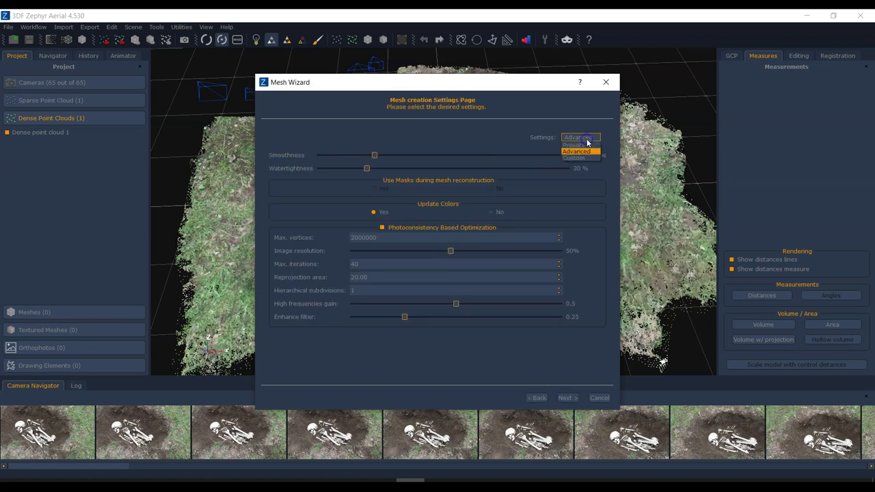
pyautogui.click(587, 145)
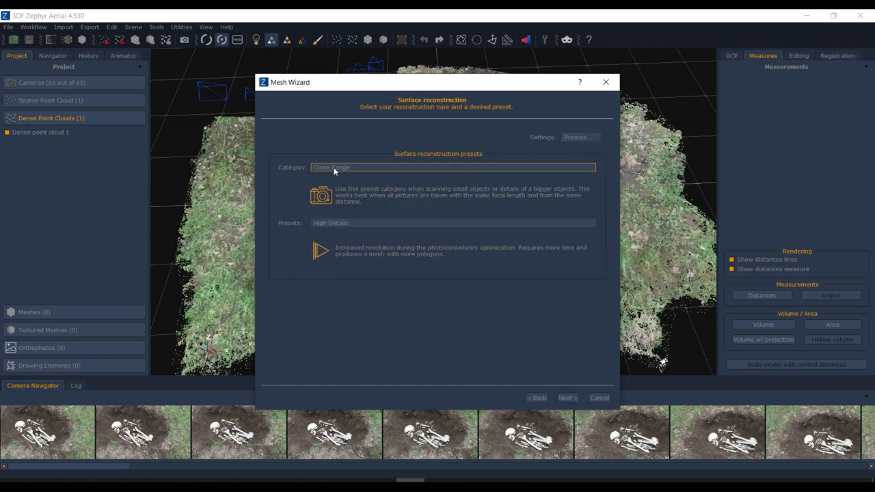
pyautogui.click(344, 228)
pyautogui.click(343, 228)
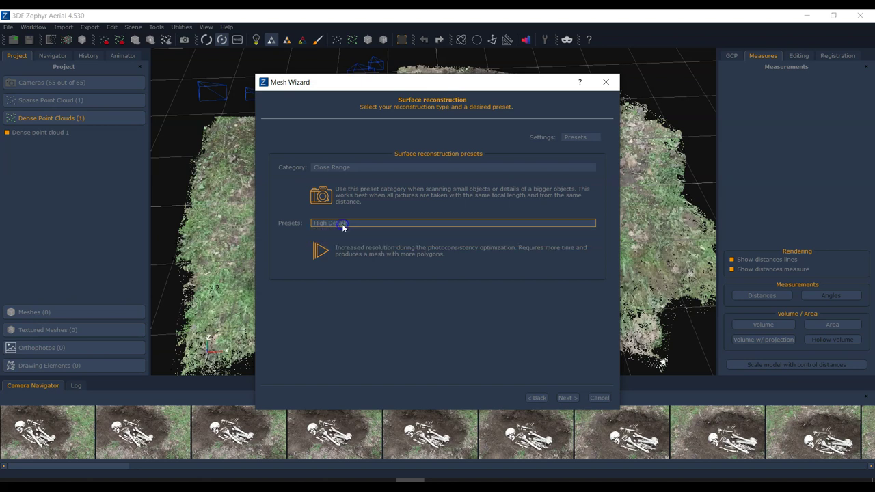
# Step: Switch to Advanced mesh settings and set Max. vertices to 3000000
pyautogui.click(576, 137)
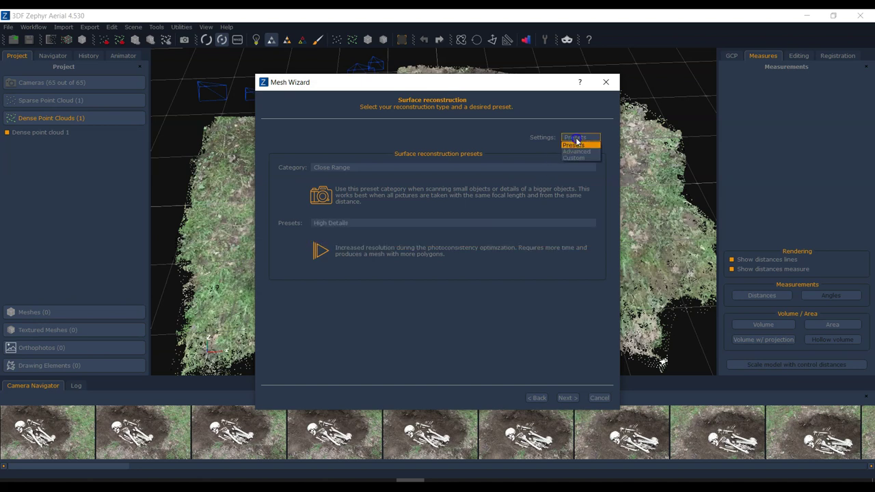
pyautogui.click(577, 152)
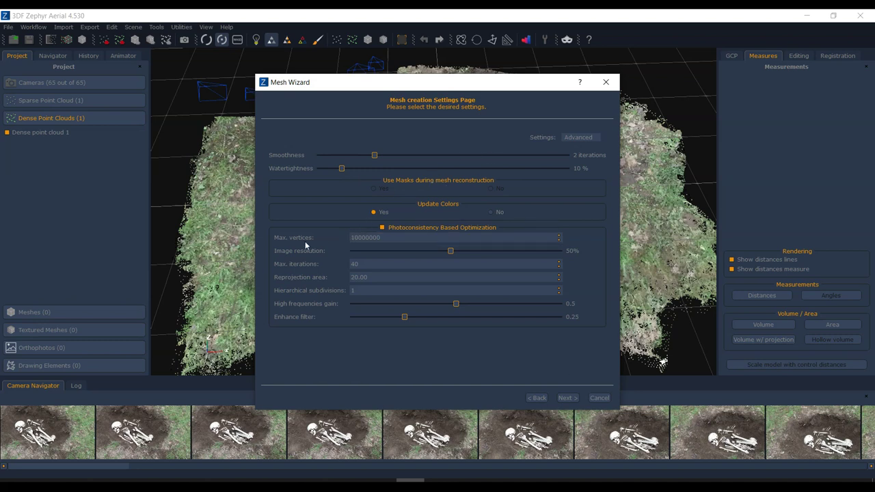
pyautogui.doubleClick(401, 237)
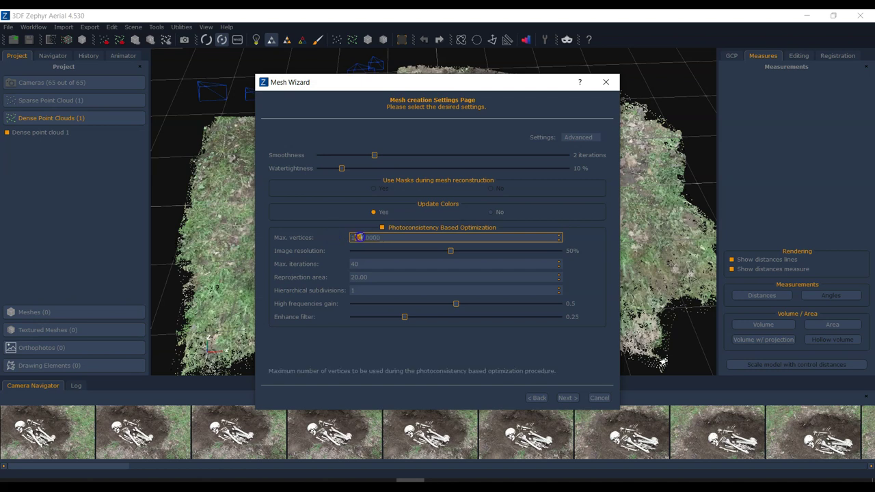
pyautogui.moveTo(351, 237)
pyautogui.mouseDown()
pyautogui.moveTo(386, 237)
pyautogui.moveTo(350, 237)
pyautogui.mouseUp()
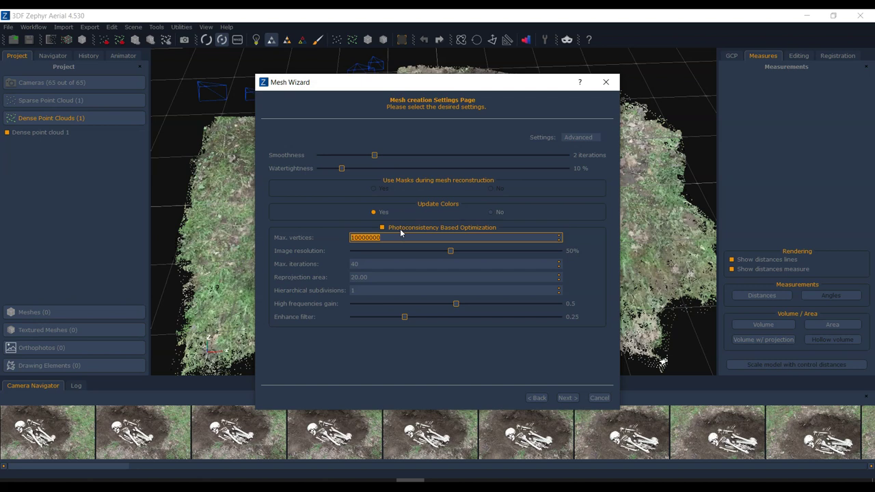
pyautogui.doubleClick(400, 236)
pyautogui.write('3000000')
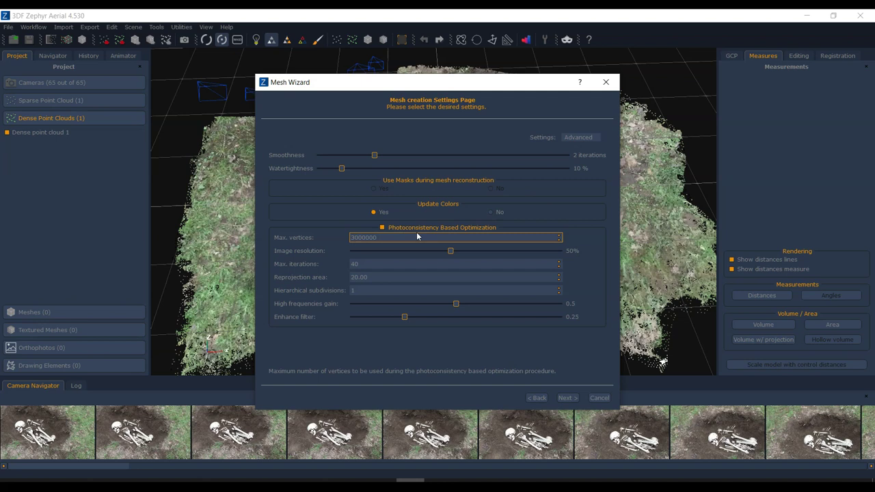
pyautogui.click(564, 399)
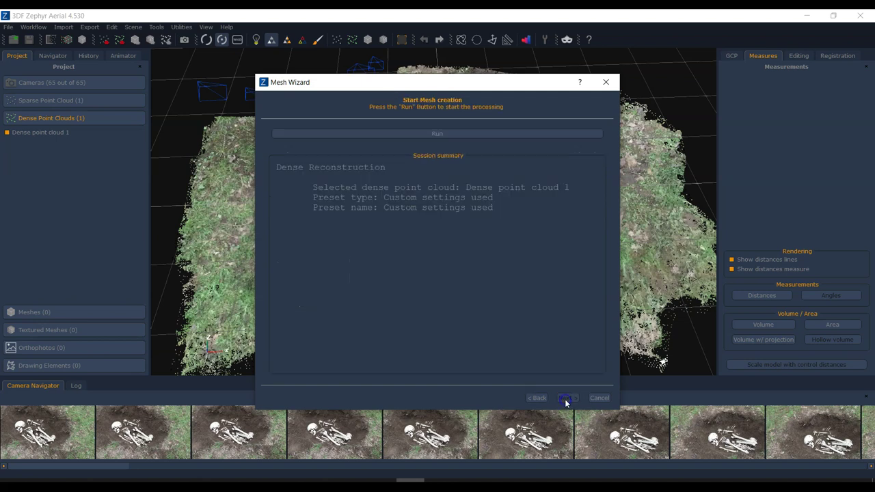
# Step: Run mesh extraction to create Mesh 1, then orbit and zoom to inspect the skeleton mesh
pyautogui.click(452, 132)
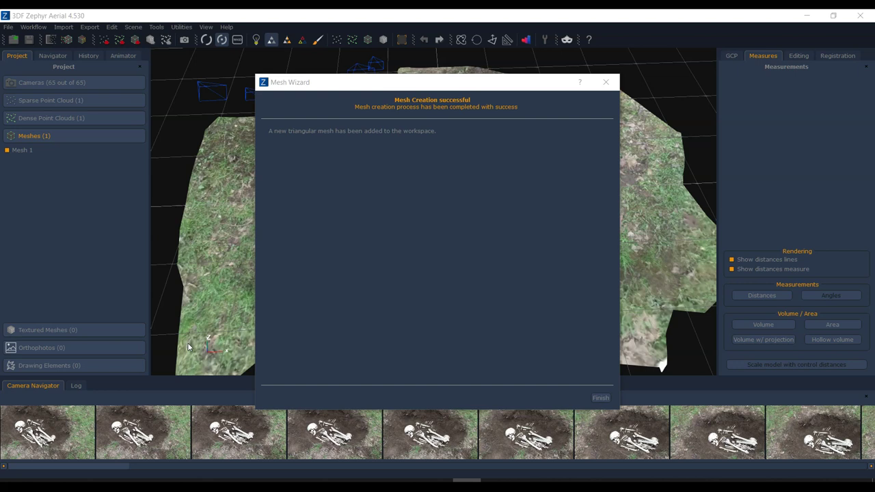
pyautogui.click(601, 398)
pyautogui.moveTo(421, 292)
pyautogui.mouseDown()
pyautogui.moveTo(391, 312)
pyautogui.moveTo(445, 289)
pyautogui.moveTo(443, 234)
pyautogui.moveTo(454, 257)
pyautogui.moveTo(556, 253)
pyautogui.moveTo(416, 261)
pyautogui.moveTo(419, 272)
pyautogui.mouseUp()
pyautogui.scroll(5, 442, 231)
pyautogui.scroll(3, 444, 270)
pyautogui.scroll(-3, 477, 268)
pyautogui.moveTo(477, 268); pyautogui.dragTo(390, 272)
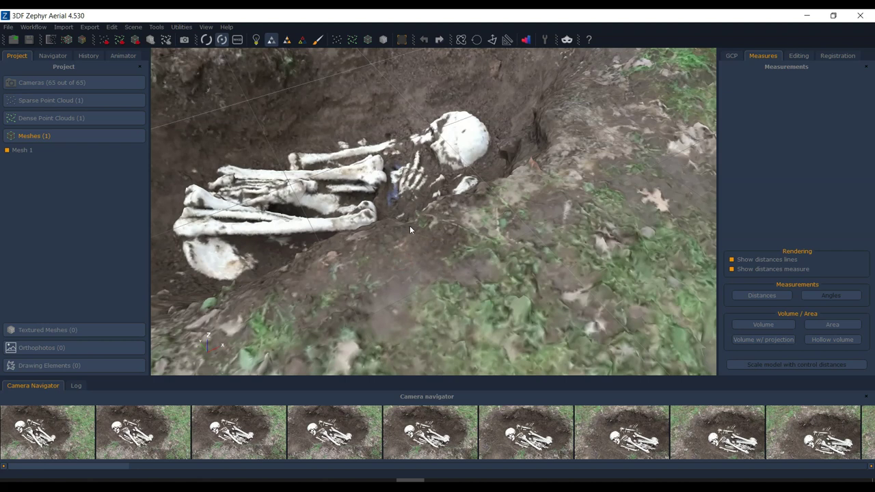
pyautogui.moveTo(409, 230); pyautogui.dragTo(429, 230)
# Step: Turn on wireframe rendering for Mesh 1 and orbit around the grave to inspect it
pyautogui.rightClick(434, 225)
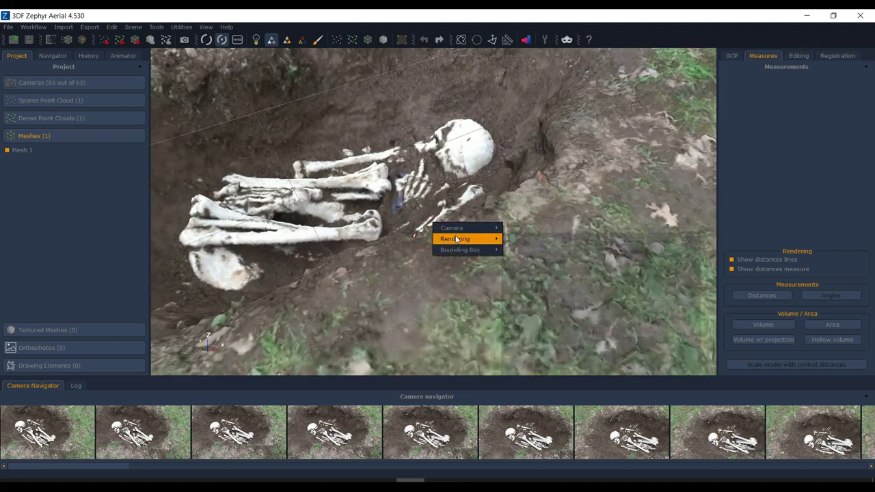
pyautogui.moveTo(457, 239)
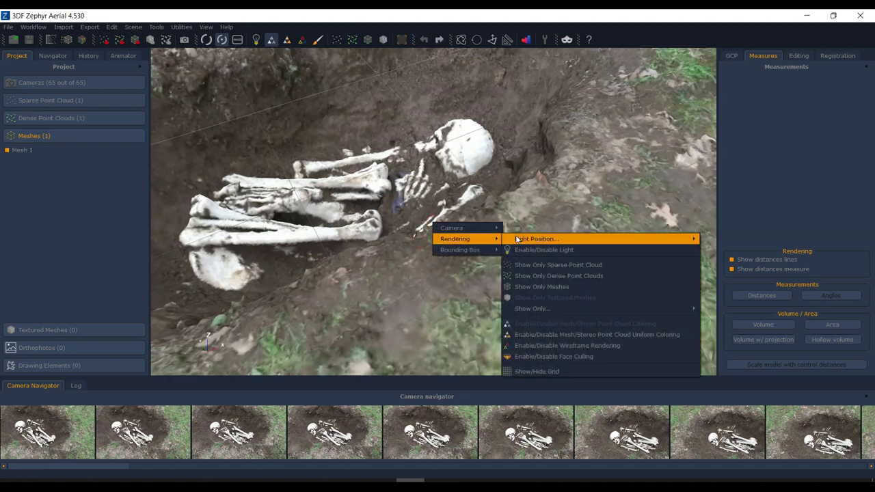
pyautogui.click(560, 346)
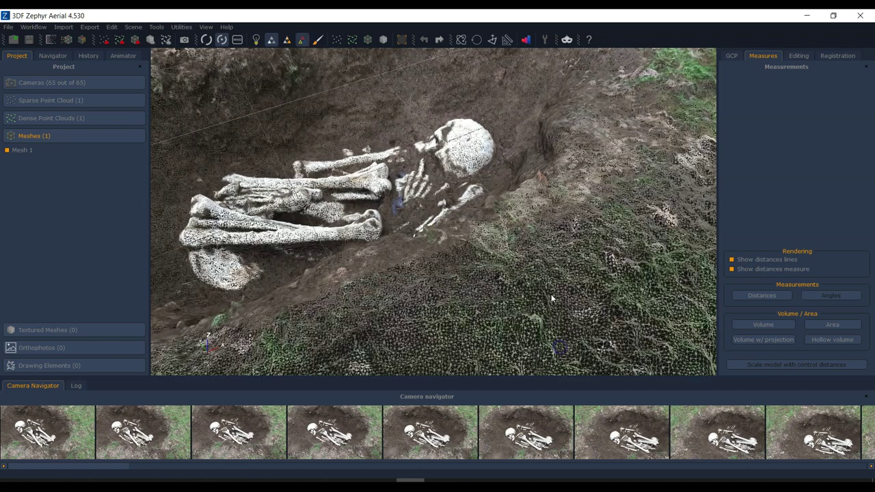
pyautogui.scroll(3, 551, 294)
pyautogui.moveTo(513, 273)
pyautogui.mouseDown()
pyautogui.moveTo(445, 311)
pyautogui.moveTo(383, 301)
pyautogui.moveTo(361, 288)
pyautogui.moveTo(389, 278)
pyautogui.moveTo(345, 289)
pyautogui.moveTo(315, 250)
pyautogui.moveTo(479, 289)
pyautogui.moveTo(340, 244)
pyautogui.moveTo(449, 270)
pyautogui.moveTo(445, 279)
pyautogui.moveTo(458, 250)
pyautogui.moveTo(383, 260)
pyautogui.moveTo(534, 268)
pyautogui.moveTo(496, 242)
pyautogui.moveTo(477, 258)
pyautogui.moveTo(482, 272)
pyautogui.moveTo(475, 249)
pyautogui.mouseUp()
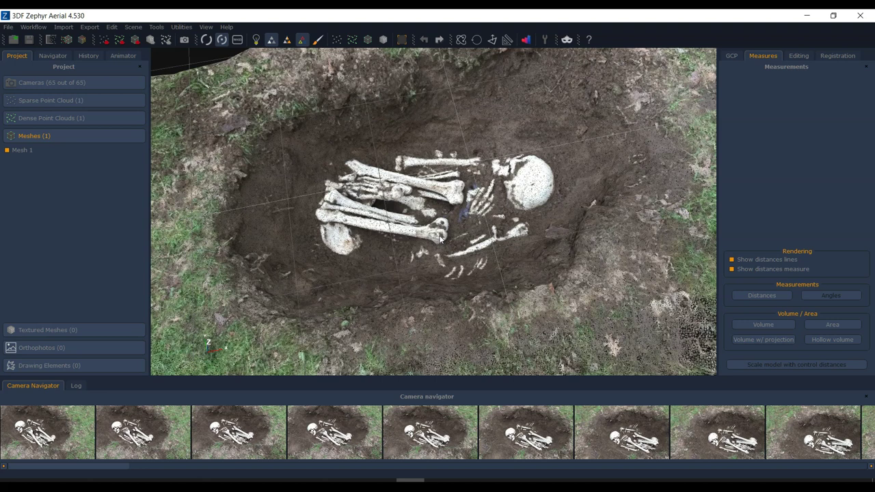
pyautogui.scroll(-3, 441, 236)
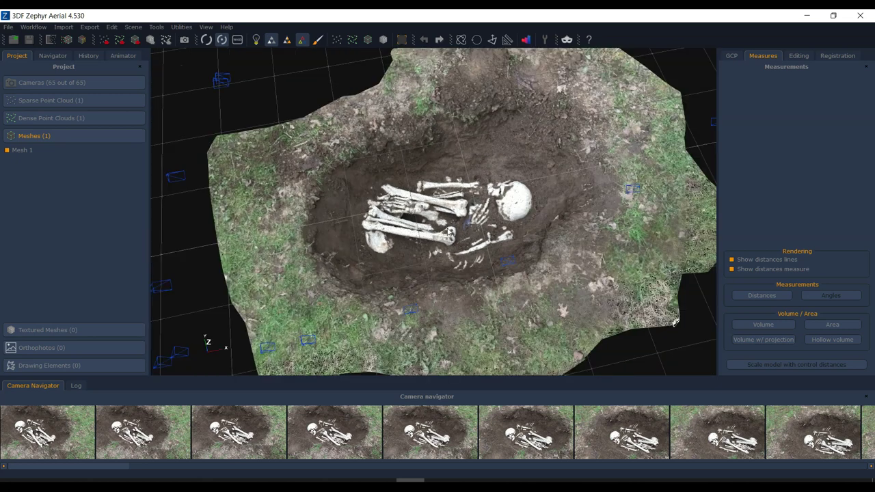
pyautogui.moveTo(469, 252); pyautogui.dragTo(490, 255)
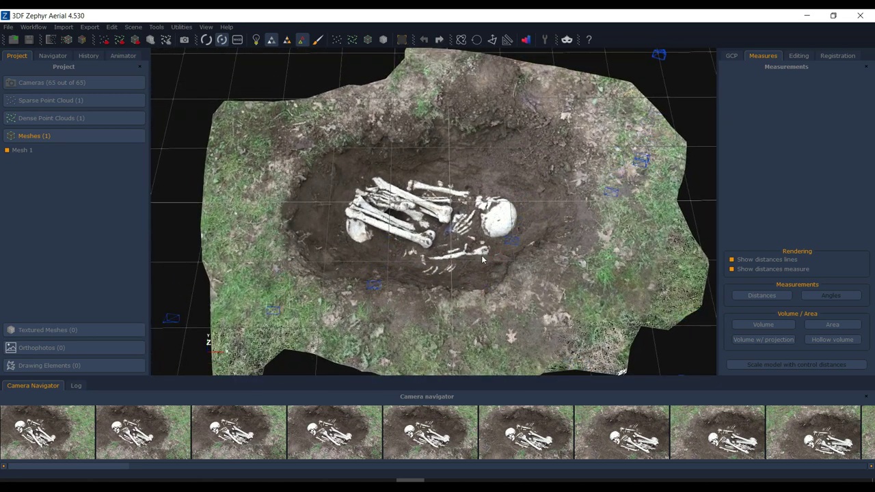
pyautogui.scroll(1, 482, 259)
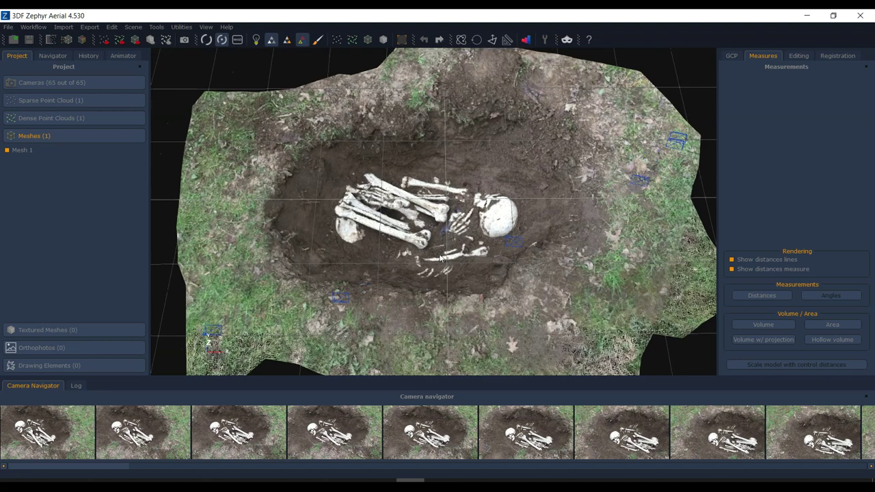
pyautogui.moveTo(441, 258); pyautogui.dragTo(456, 269)
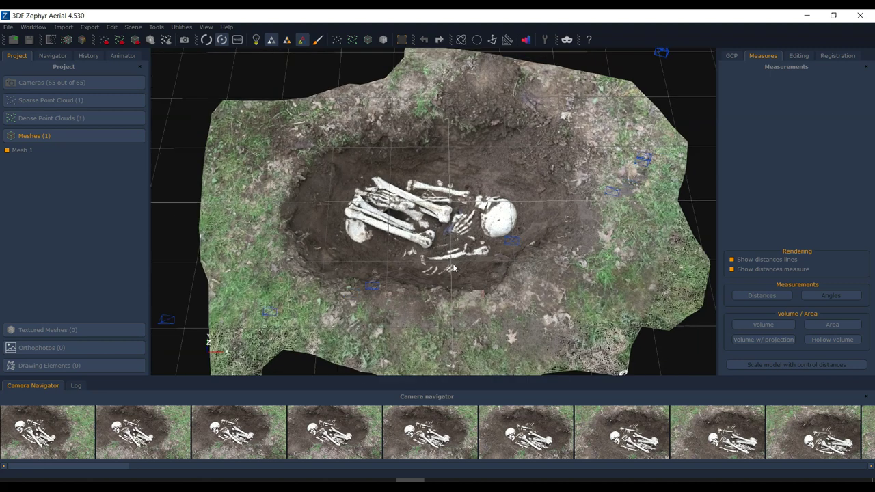
# Step: Start Textured Mesh Generation with all cameras and select the Default Single Texture preset
pyautogui.click(36, 27)
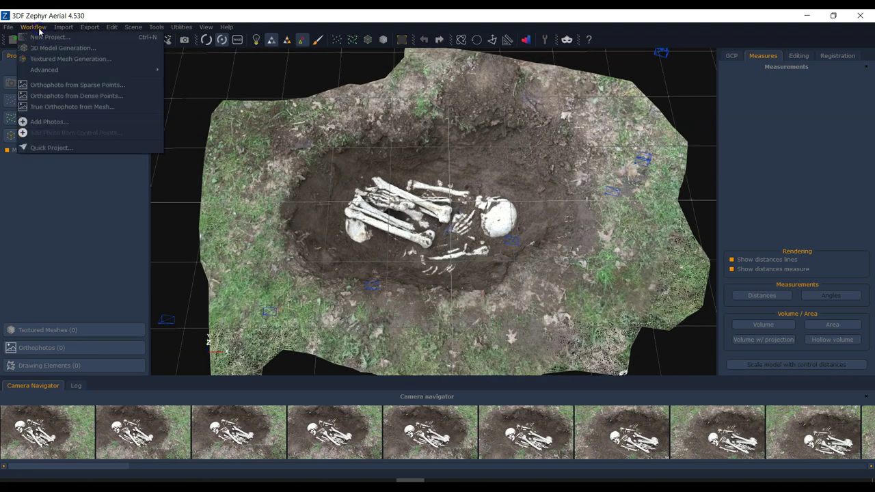
pyautogui.click(72, 59)
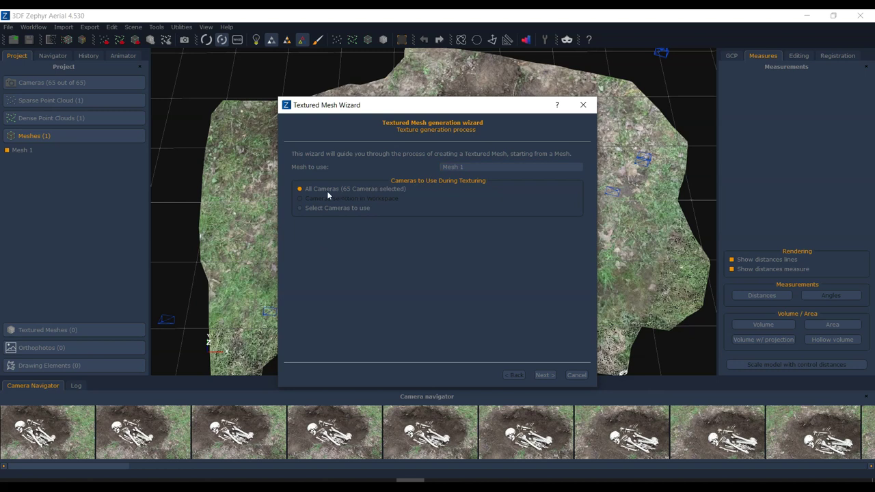
pyautogui.click(325, 209)
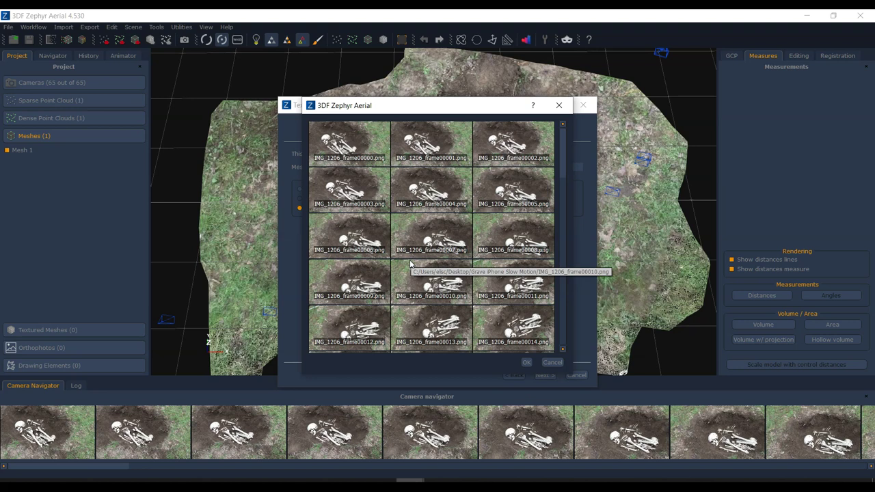
pyautogui.click(552, 362)
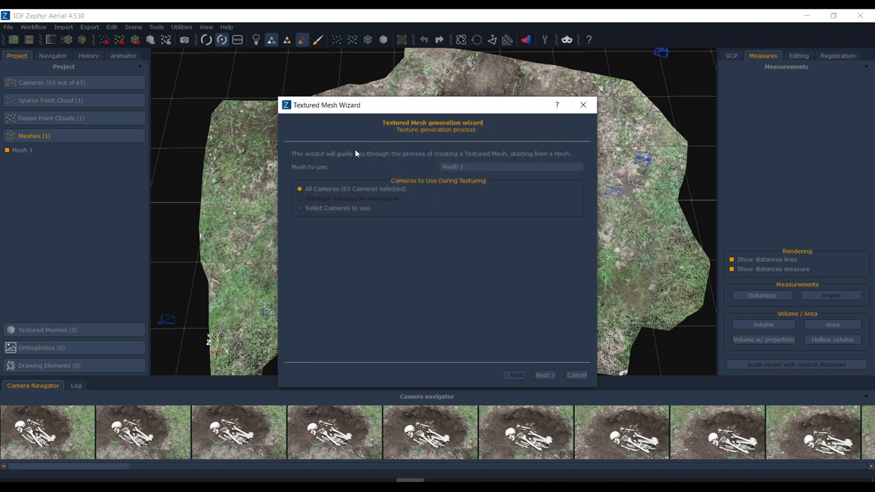
pyautogui.click(545, 375)
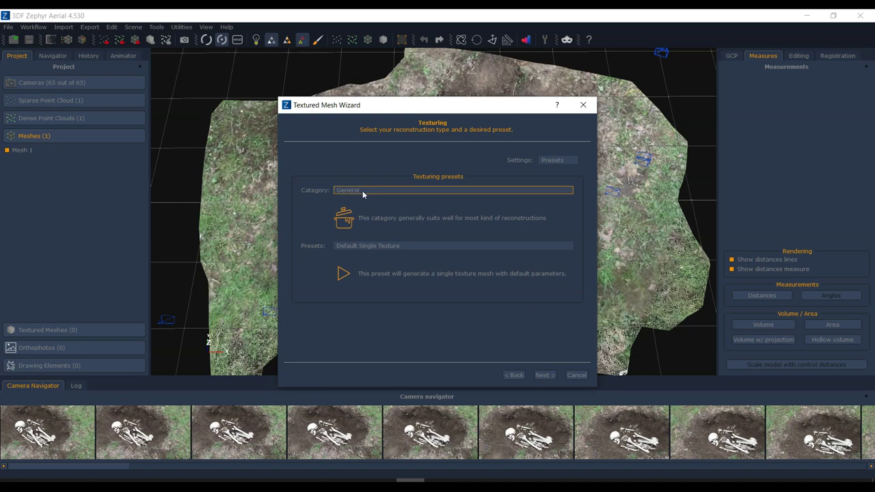
pyautogui.click(382, 246)
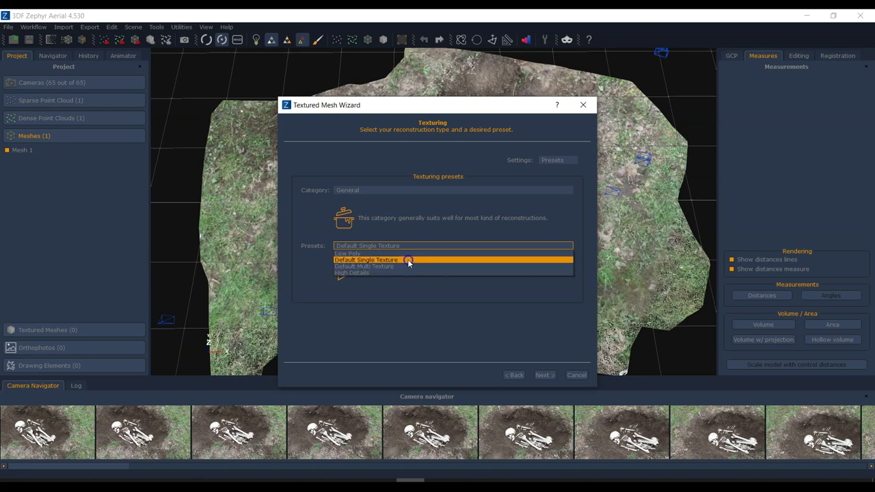
pyautogui.click(408, 260)
pyautogui.click(557, 160)
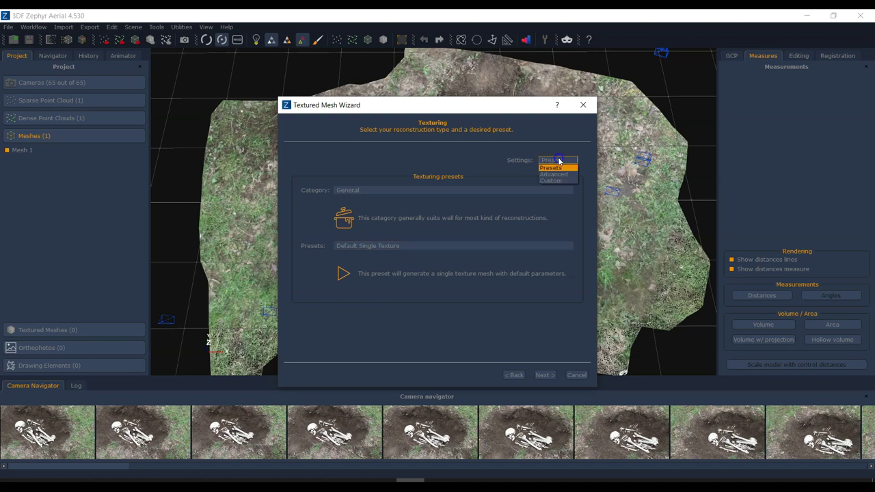
# Step: Review the Advanced texture settings, leaving maximum texture size at 8192x8192
pyautogui.click(560, 177)
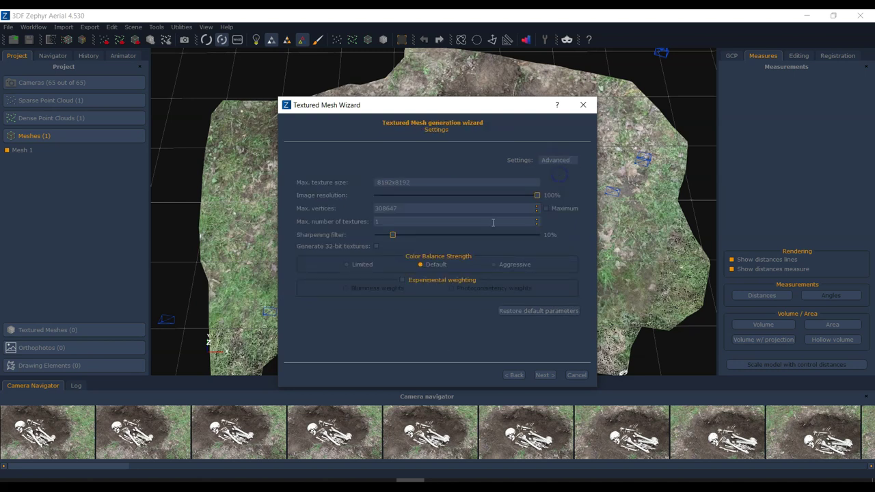
pyautogui.click(383, 222)
pyautogui.doubleClick(383, 221)
pyautogui.click(410, 182)
pyautogui.click(408, 181)
pyautogui.click(514, 375)
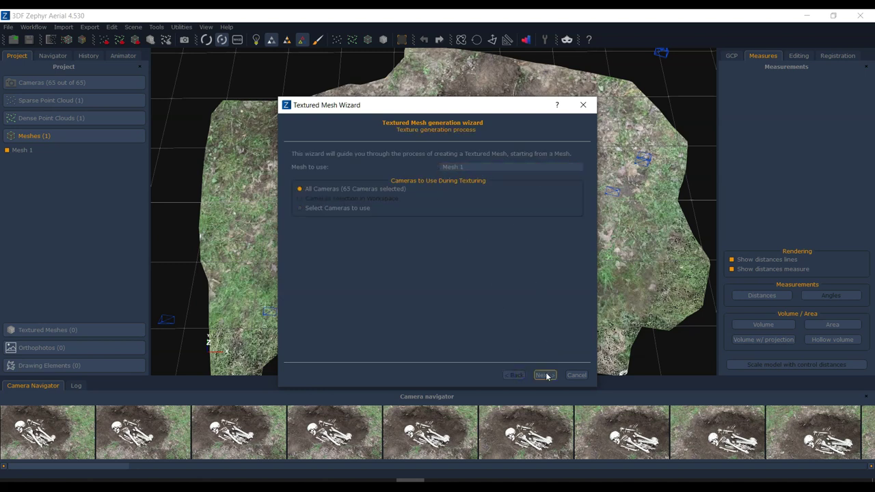
pyautogui.click(545, 375)
# Step: Return to the texturing presets and run generation to create Textured mesh 1
pyautogui.click(557, 160)
pyautogui.click(564, 169)
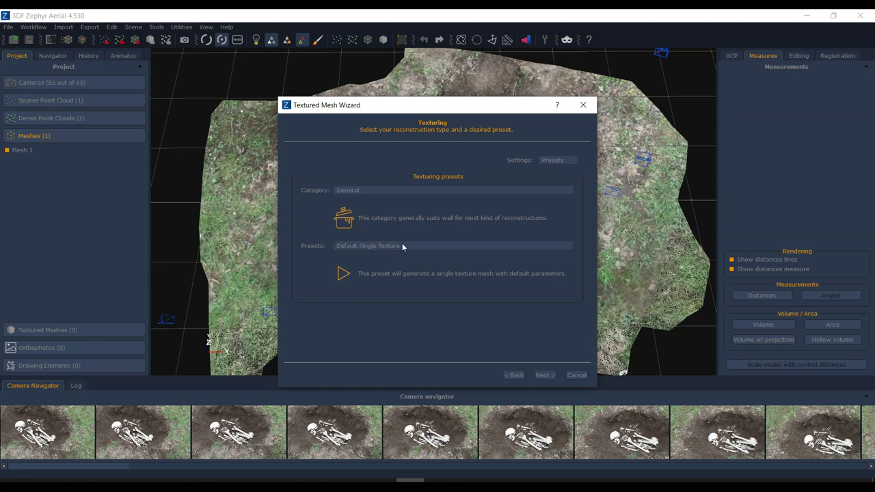
pyautogui.click(544, 376)
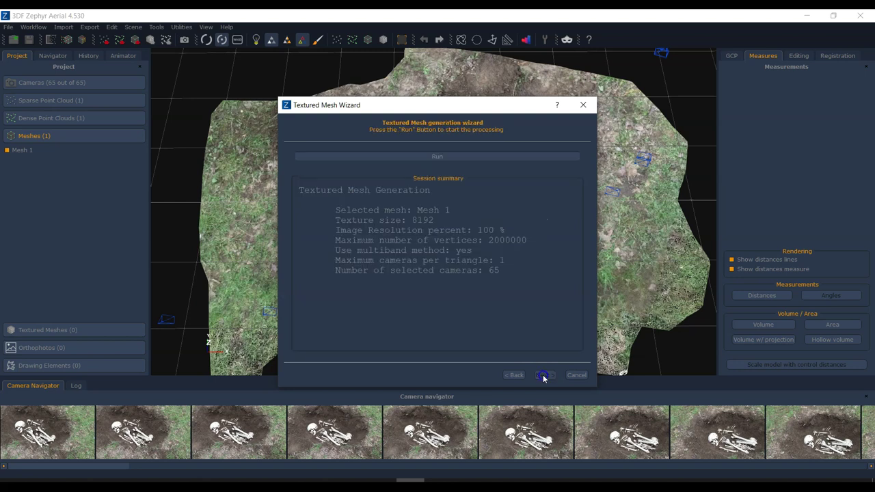
pyautogui.click(415, 159)
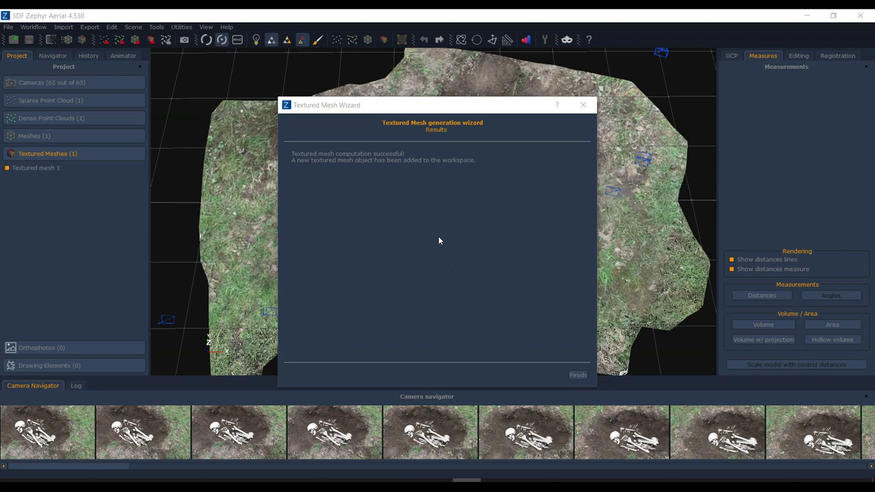
# Step: Close the texturing wizard and bring the textured skeleton mesh into an oblique view
pyautogui.click(578, 376)
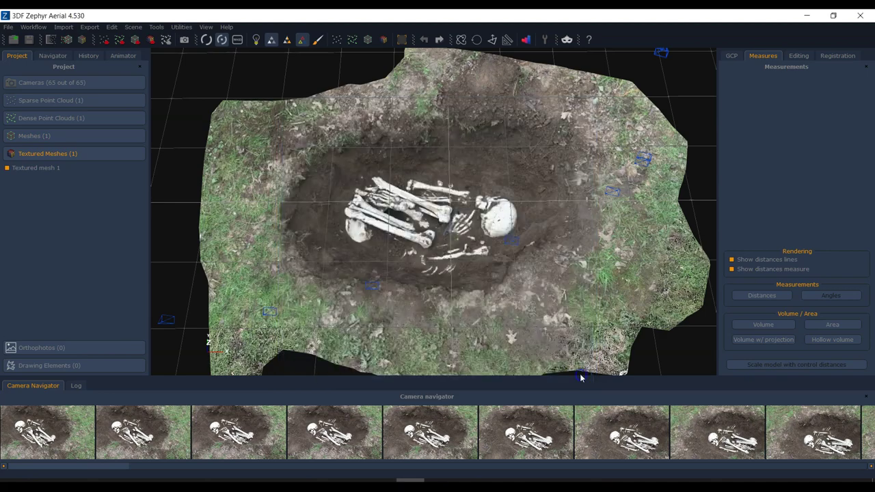
pyautogui.moveTo(419, 331); pyautogui.dragTo(475, 234)
pyautogui.scroll(5, 474, 234)
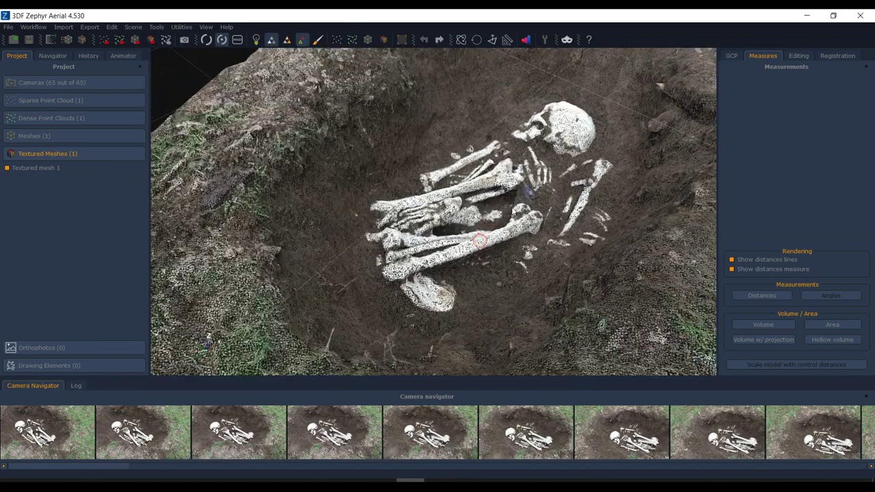
pyautogui.moveTo(532, 259); pyautogui.dragTo(478, 226, button='right')
pyautogui.scroll(-3, 423, 214)
pyautogui.scroll(5, 423, 214)
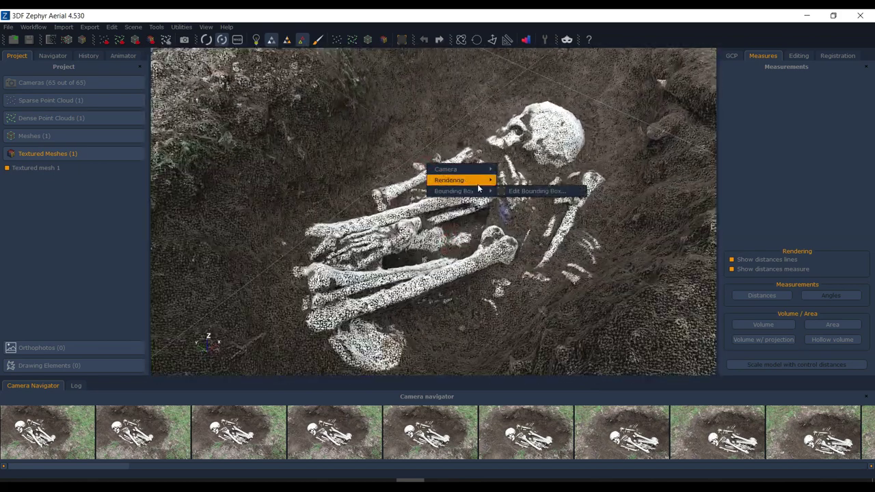
# Step: Disable wireframe rendering and inspect the photo-textured grave pit from a closer overhead angle
pyautogui.moveTo(478, 183)
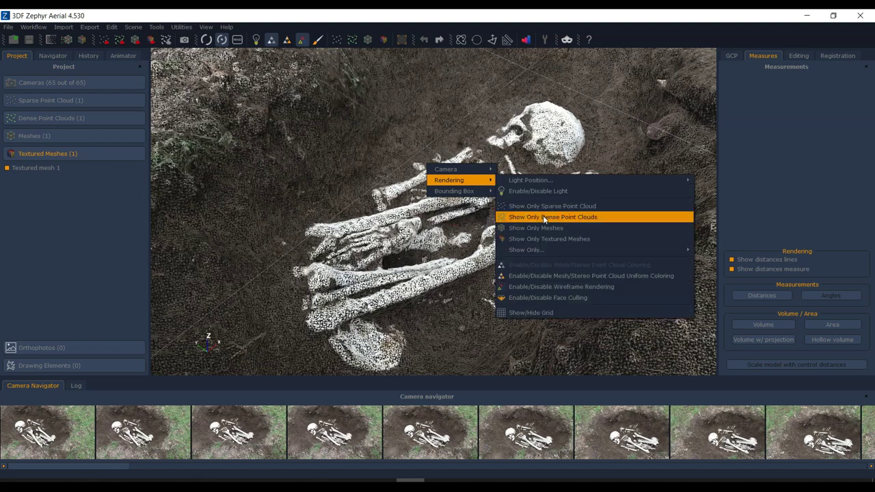
pyautogui.click(544, 286)
pyautogui.scroll(-5, 478, 220)
pyautogui.moveTo(479, 219)
pyautogui.mouseDown()
pyautogui.moveTo(583, 257)
pyautogui.moveTo(494, 270)
pyautogui.moveTo(524, 294)
pyautogui.moveTo(519, 260)
pyautogui.moveTo(490, 278)
pyautogui.moveTo(445, 281)
pyautogui.moveTo(406, 299)
pyautogui.moveTo(431, 302)
pyautogui.moveTo(502, 265)
pyautogui.moveTo(459, 270)
pyautogui.moveTo(489, 294)
pyautogui.moveTo(513, 271)
pyautogui.moveTo(497, 259)
pyautogui.moveTo(492, 270)
pyautogui.moveTo(479, 248)
pyautogui.moveTo(491, 259)
pyautogui.moveTo(532, 260)
pyautogui.moveTo(463, 294)
pyautogui.moveTo(498, 250)
pyautogui.mouseUp()
pyautogui.scroll(3, 491, 278)
pyautogui.scroll(5, 471, 252)
pyautogui.scroll(-5, 469, 243)
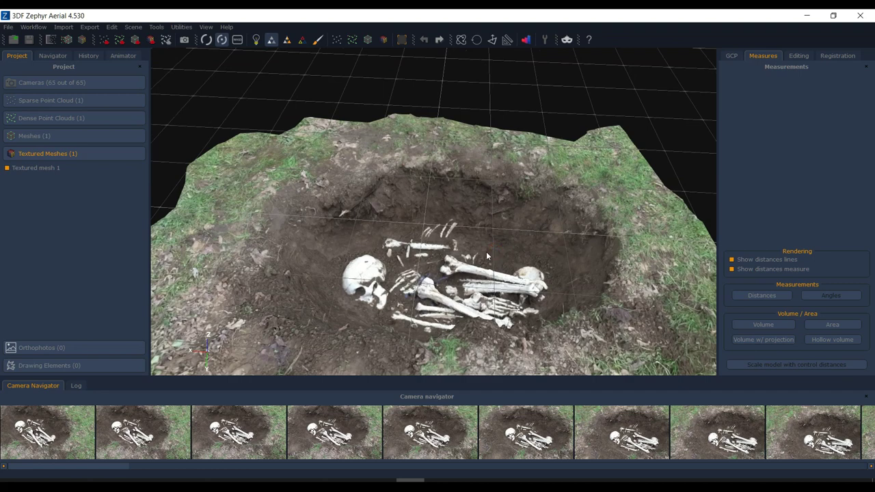
pyautogui.moveTo(492, 242)
pyautogui.mouseDown()
pyautogui.moveTo(395, 255)
pyautogui.moveTo(401, 236)
pyautogui.moveTo(420, 260)
pyautogui.moveTo(449, 238)
pyautogui.mouseUp()
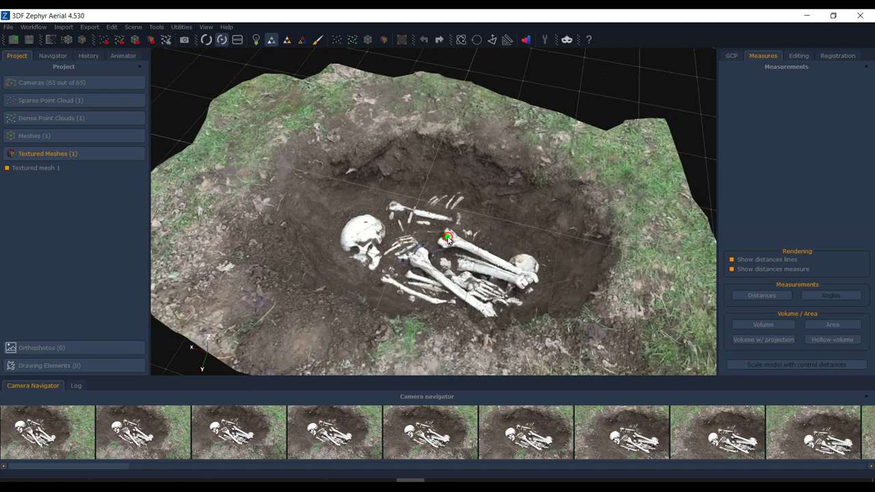
pyautogui.click(89, 27)
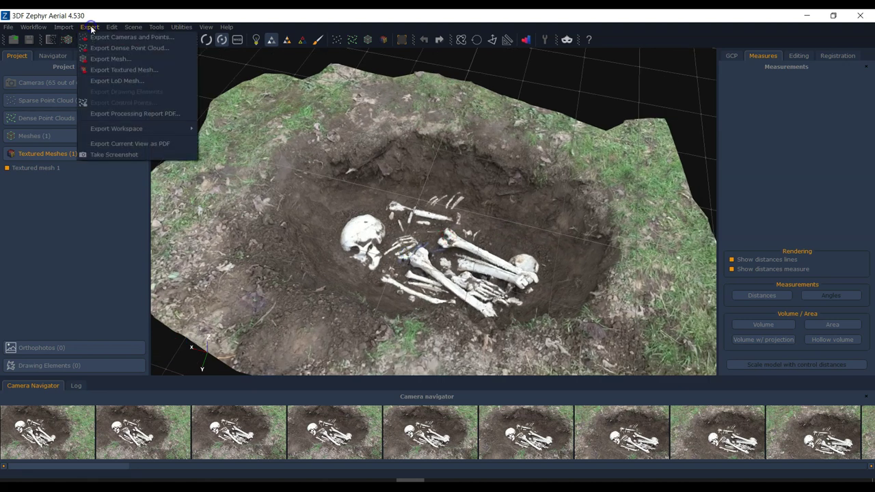
pyautogui.click(136, 70)
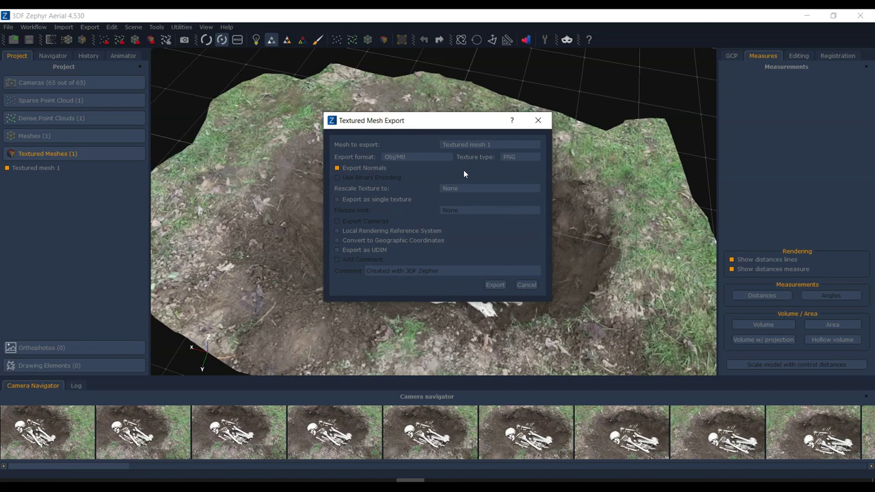
pyautogui.click(529, 285)
pyautogui.scroll(6, 463, 232)
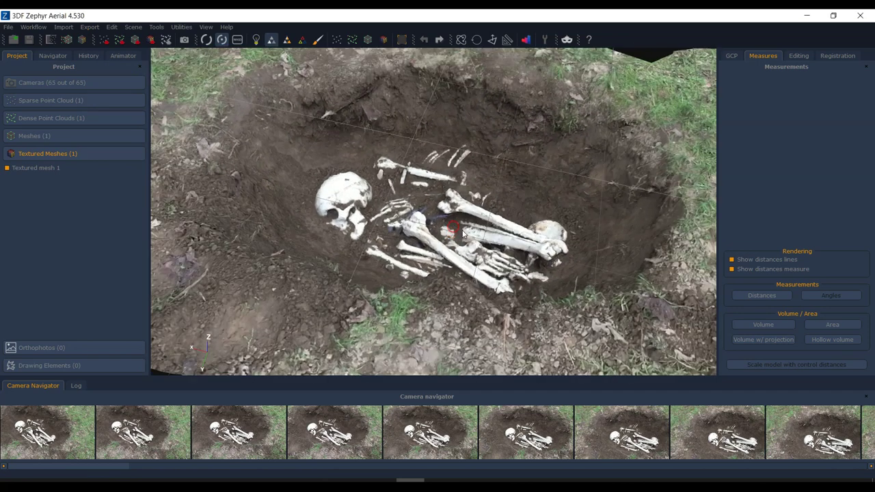
pyautogui.moveTo(463, 232); pyautogui.dragTo(446, 211)
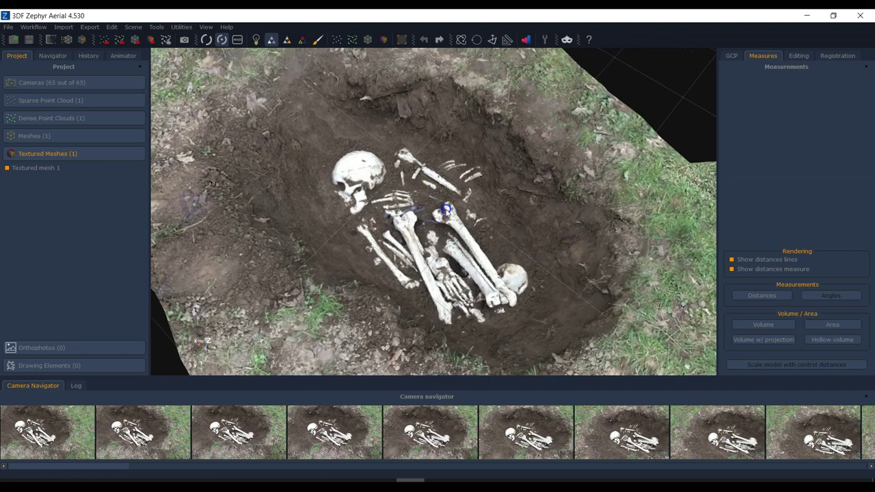